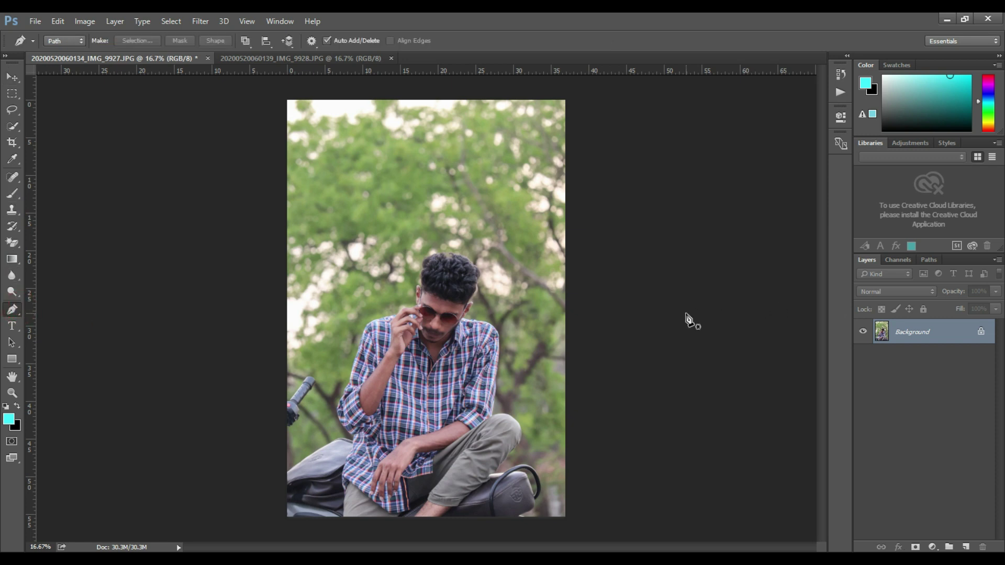
Step: Start a Pen path at the photo's bottom edge behind the motorcycle seat and trace around the seat's rear corner
key("ctrl+plus")
key("ctrl+plus")
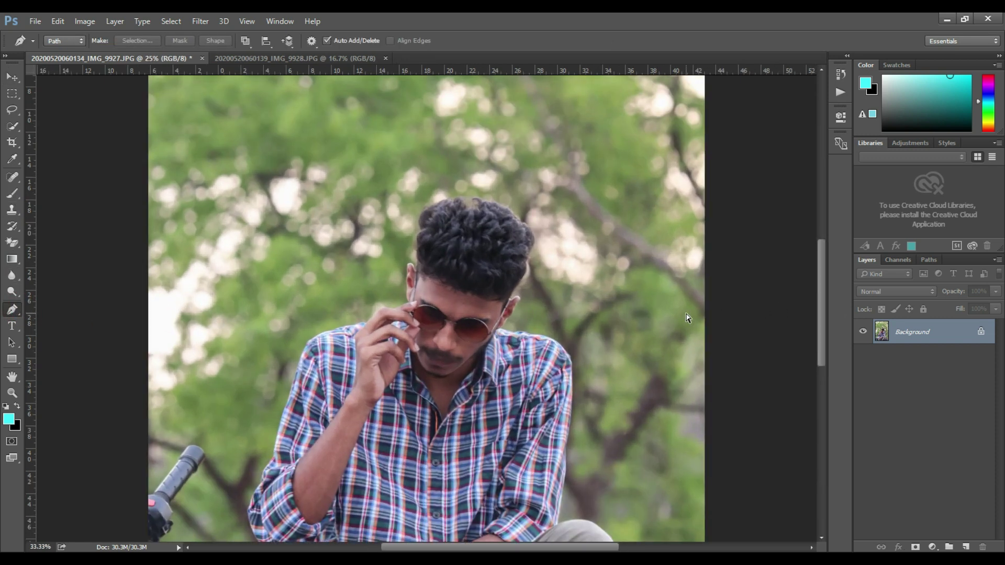
left_click_drag(820, 291, 817, 412)
key("ctrl+plus")
key("ctrl+plus")
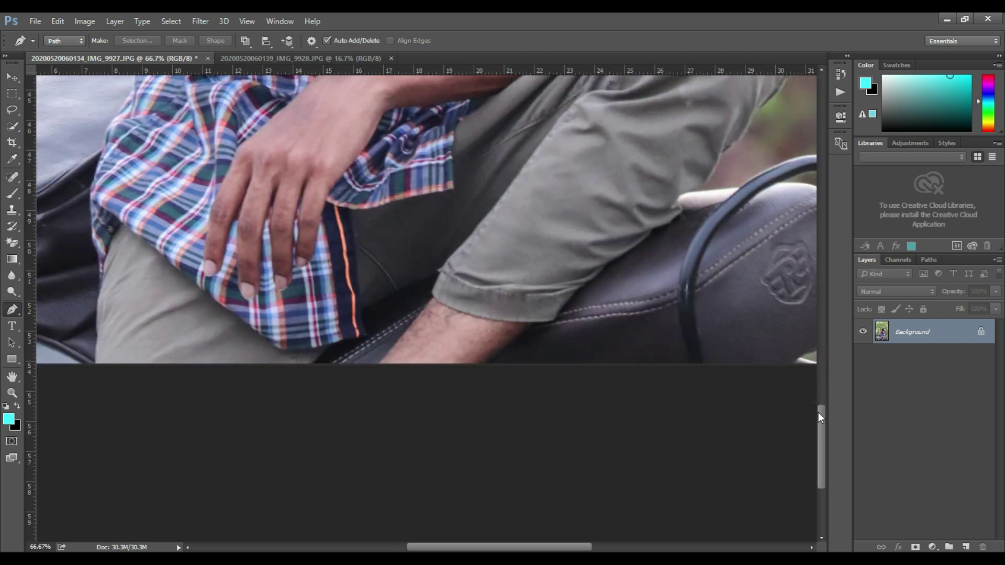
left_click_drag(572, 548, 644, 546)
key("ctrl+plus")
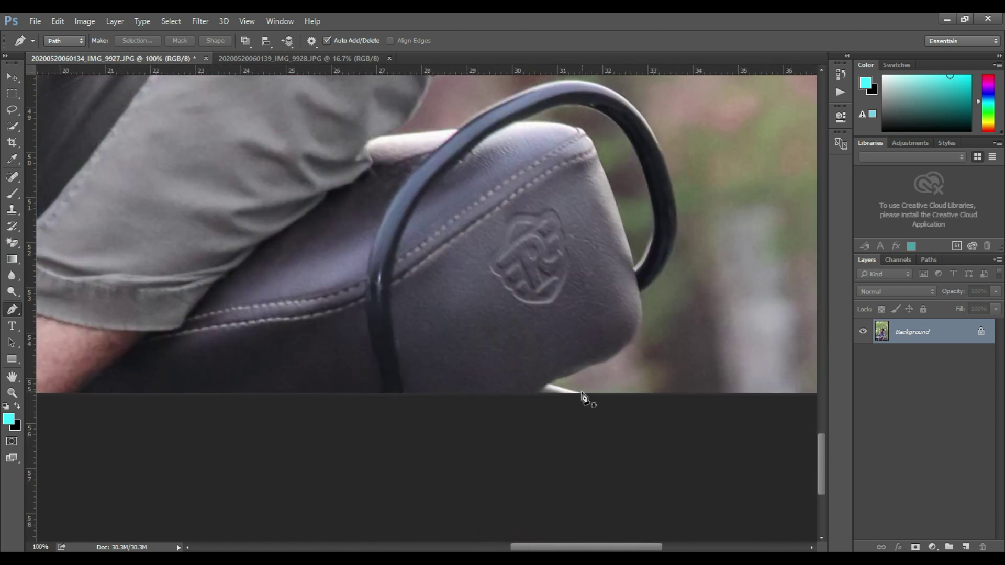
key("ctrl+plus")
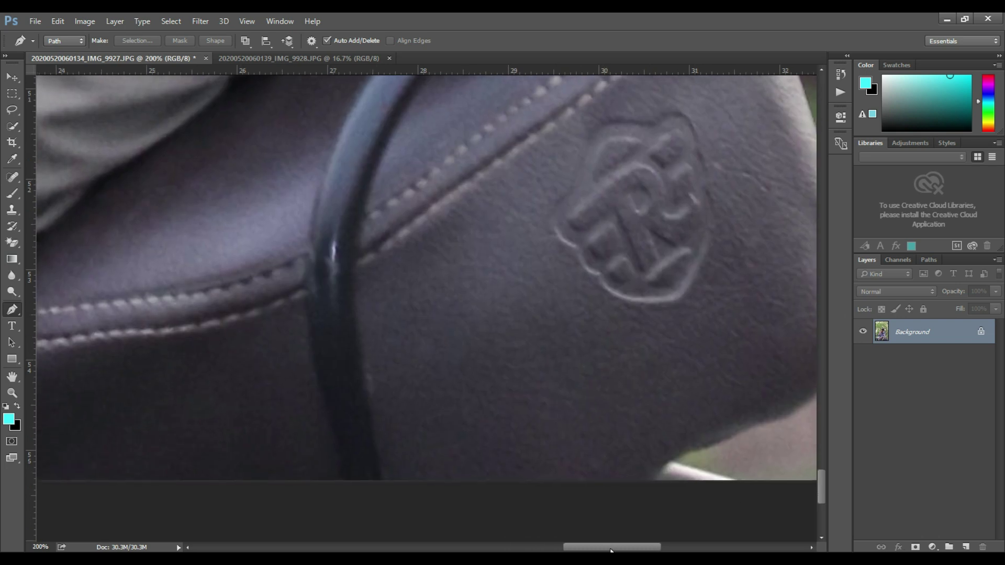
left_click_drag(610, 548, 633, 545)
left_click(580, 478)
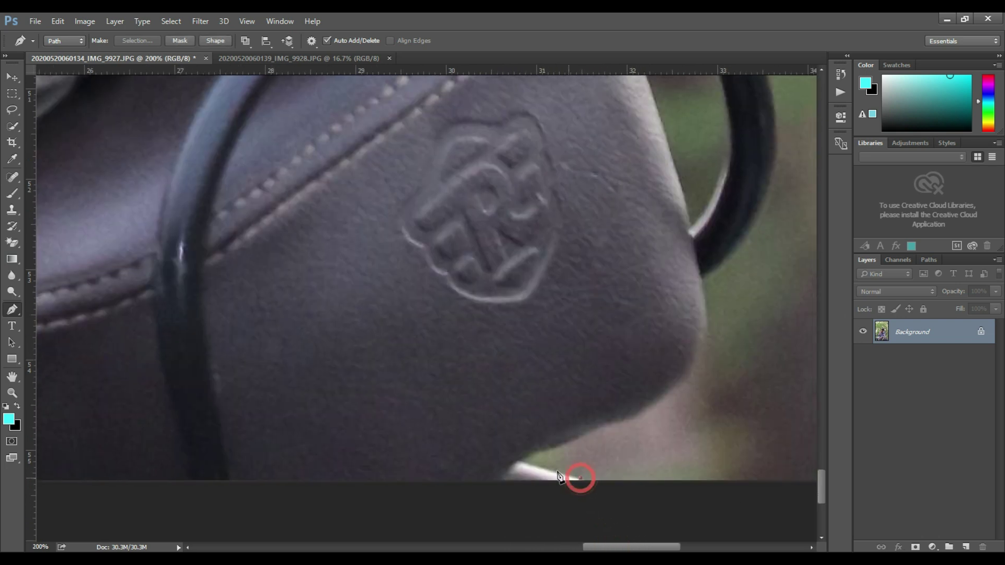
left_click(516, 463)
left_click(551, 446)
left_click(590, 431)
left_click(610, 417)
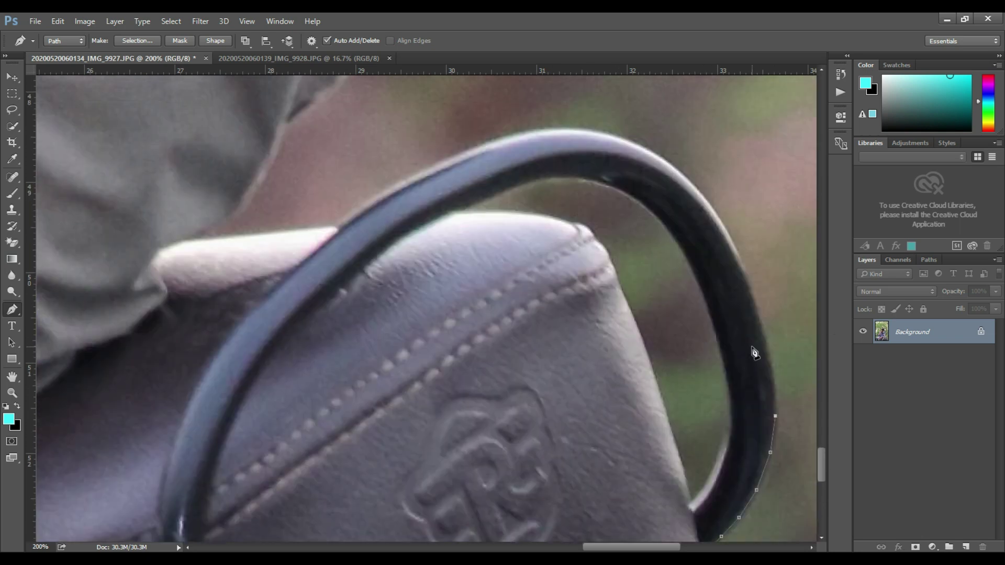
Step: Continue the path along the outer edge of the rear grab rail, over the top of its curve
left_click(774, 369)
left_click(757, 314)
left_click(743, 264)
left_click(720, 219)
left_click(687, 179)
left_click(649, 151)
left_click(617, 137)
left_click(590, 131)
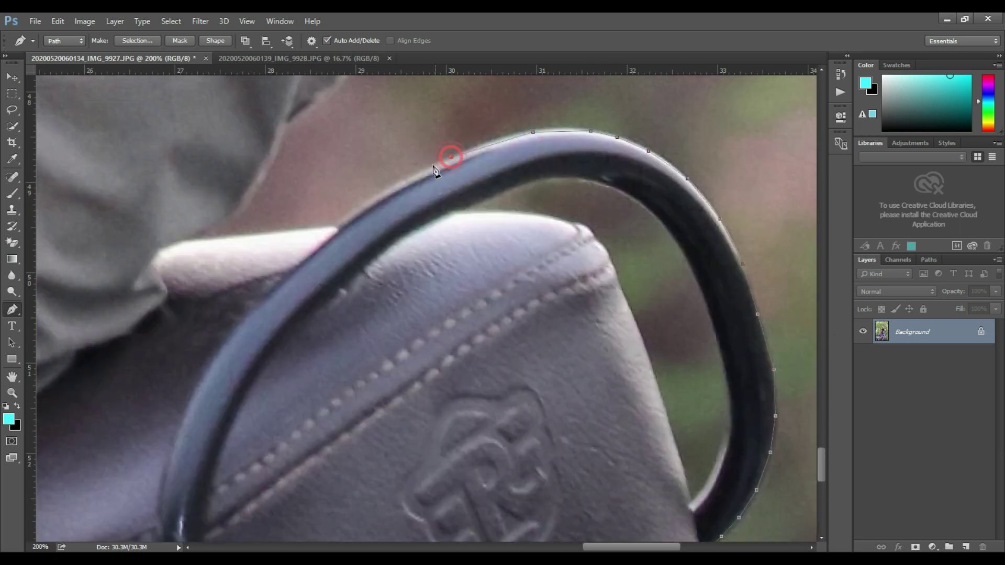
Step: Continue the path around the bent leg and knee and up the outer shirt sleeve to the shoulder
left_click(329, 88)
left_click_drag(822, 464, 821, 335)
left_click(440, 251)
left_click(526, 141)
left_click(536, 97)
left_click(543, 432)
left_click(543, 396)
left_click(450, 253)
left_click(402, 217)
left_click(312, 197)
left_click(233, 210)
left_click(225, 350)
left_click(233, 267)
left_click(234, 219)
left_click(266, 207)
left_click(186, 106)
left_click_drag(588, 547, 542, 547)
left_click(456, 325)
Step: Trace the path from the shoulder past the neck and up the adjoining side of the hair
left_click_drag(821, 335, 822, 275)
left_click(390, 320)
left_click(308, 302)
left_click(230, 290)
left_click(222, 258)
left_click(259, 205)
left_click(300, 128)
left_click(316, 89)
left_click(270, 116)
left_click(262, 91)
left_click(374, 213)
left_click(416, 289)
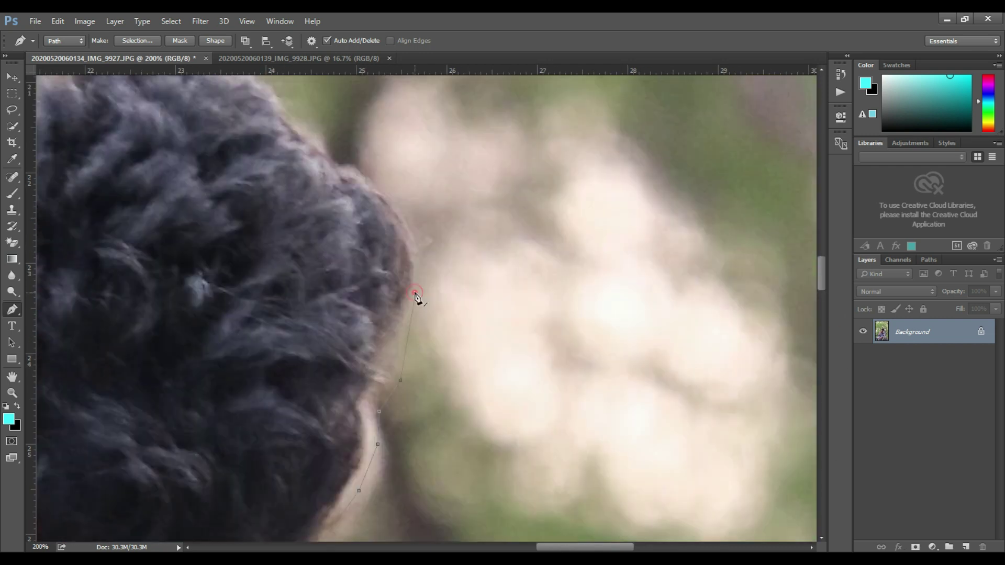
Step: Carry the path over the top of the hair and down the other side of the head
key("ctrl+minus")
left_click_drag(565, 546, 549, 547)
left_click(300, 163)
left_click(240, 159)
left_click(149, 384)
left_click(126, 361)
left_click(122, 426)
Step: Extend the path along the shoulder beside the raised hand and down the upper shirt sleeve
left_click_drag(822, 297, 822, 325)
left_click_drag(532, 547, 442, 547)
key("ctrl+plus")
left_click(481, 249)
left_click(427, 272)
left_click(328, 276)
left_click(257, 348)
left_click(181, 374)
left_click(272, 404)
left_click(185, 428)
left_click(124, 467)
left_click_drag(822, 305, 822, 325)
left_click_drag(449, 547, 417, 547)
left_click(301, 390)
Step: Trace the lower edge of the raised arm's shirt sleeve down to the motorcycle's fuel tank
left_click_drag(823, 325, 824, 381)
left_click(231, 292)
left_click(169, 503)
left_click(157, 253)
left_click(148, 308)
left_click(87, 392)
left_click(75, 445)
left_click_drag(385, 547, 353, 547)
left_click_drag(822, 378, 821, 414)
left_click(283, 475)
left_click(318, 260)
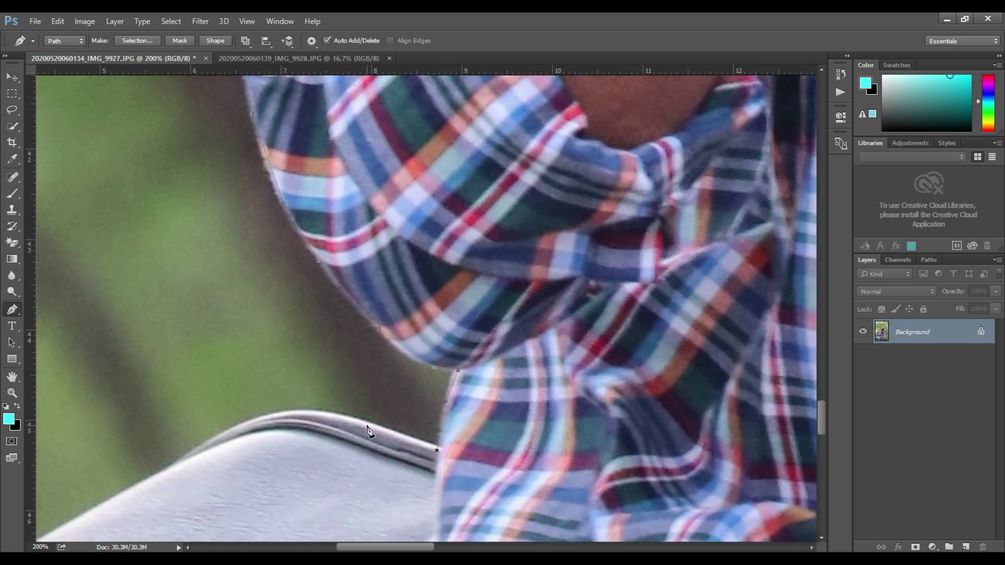
Step: Trace the fuel tank's upper edge out to the side border of the photo
left_click(389, 424)
left_click(297, 410)
left_click_drag(385, 547, 354, 547)
left_click(475, 425)
left_click_drag(822, 418, 821, 428)
left_click(414, 332)
left_click(286, 401)
left_click_drag(353, 547, 312, 547)
left_click(216, 416)
left_click(186, 419)
Step: Extend the path outside the photo and trace around the handlebar grip back to the photo's side border
left_click_drag(822, 449, 821, 380)
left_click(154, 427)
left_click(216, 400)
left_click(260, 393)
left_click(305, 351)
left_click(346, 318)
left_click(343, 172)
left_click(429, 190)
left_click(494, 115)
left_click(512, 246)
left_click(559, 169)
left_click(518, 121)
left_click(472, 111)
left_click(441, 131)
left_click(396, 194)
left_click(333, 286)
left_click(251, 392)
left_click(182, 416)
Step: Route the path outside the canvas around the lower corner and below the photo, and close it at its starting point
key("ctrl+minus")
key("ctrl+minus")
left_click_drag(823, 337, 824, 399)
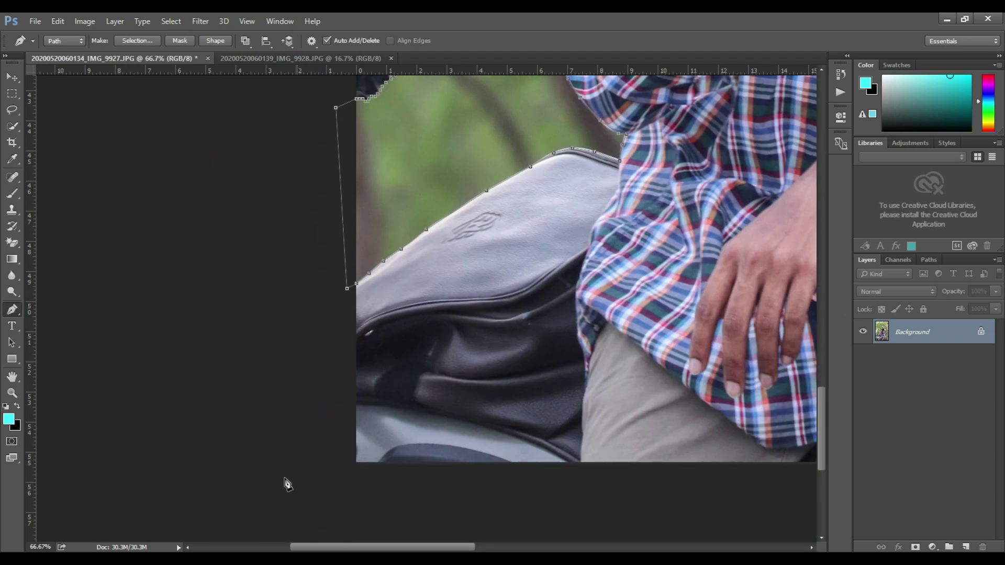
left_click(278, 517)
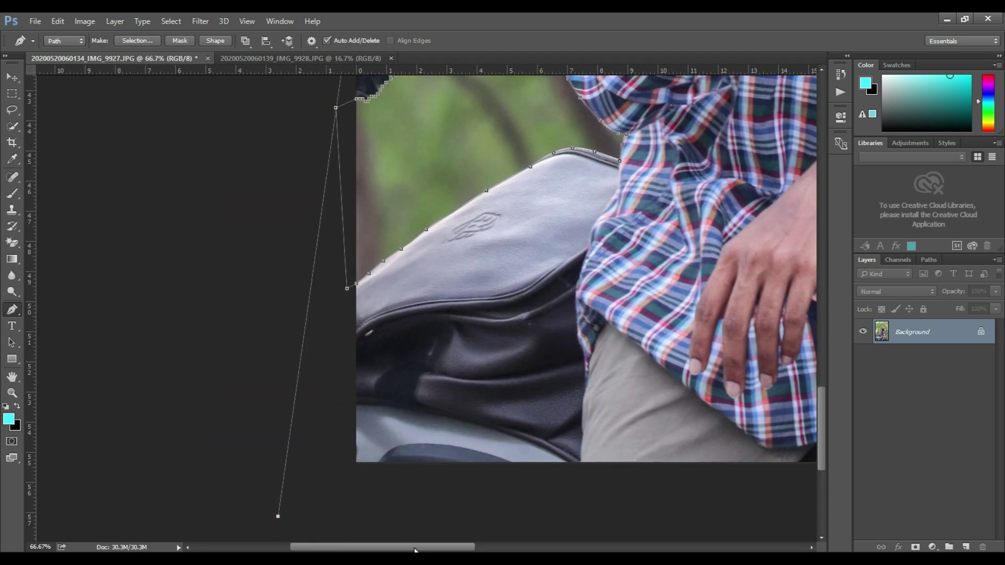
key("ctrl+z")
left_click(214, 419)
left_click(352, 534)
left_click_drag(382, 546, 536, 549)
left_click(660, 492)
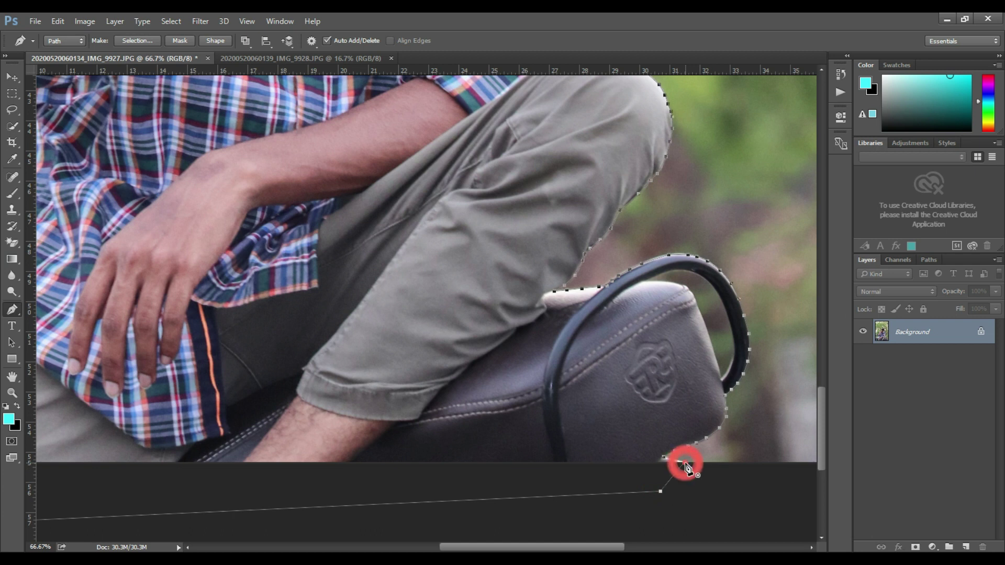
Step: Convert the closed path into a selection and add a layer mask that hides the background around the man and motorcycle
key("ctrl+minus")
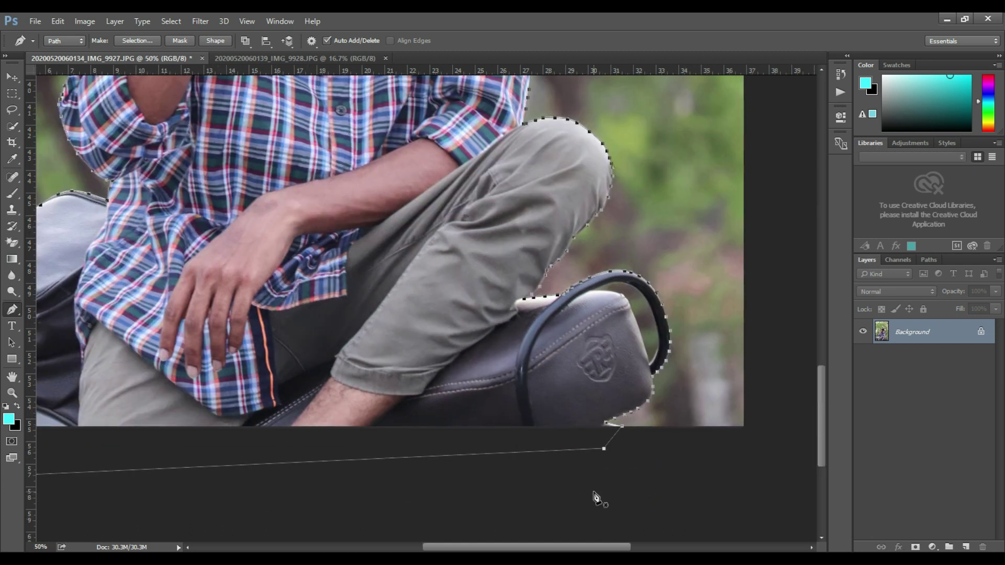
key("ctrl+plus")
key("ctrl+plus")
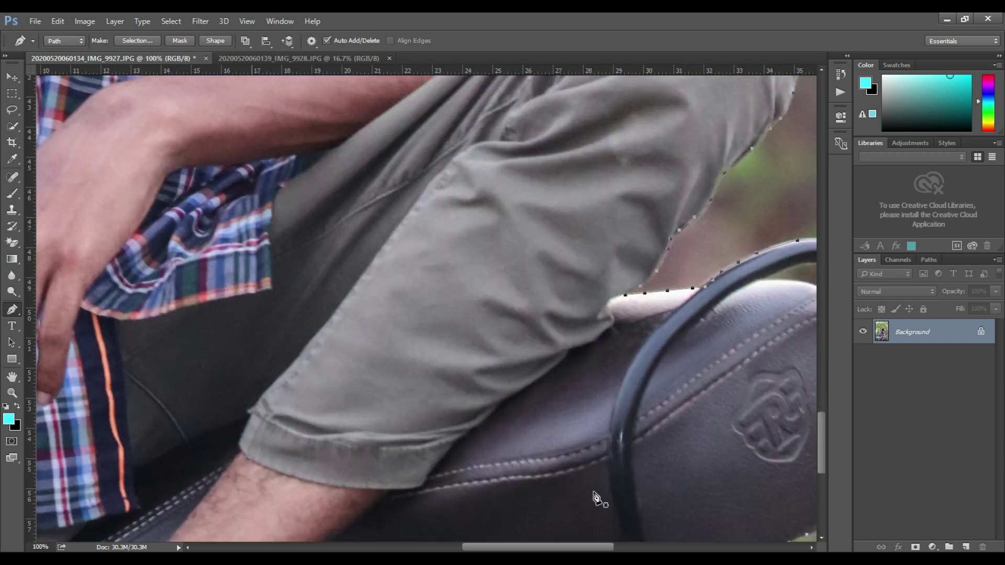
left_click_drag(601, 544, 663, 545)
right_click(378, 347)
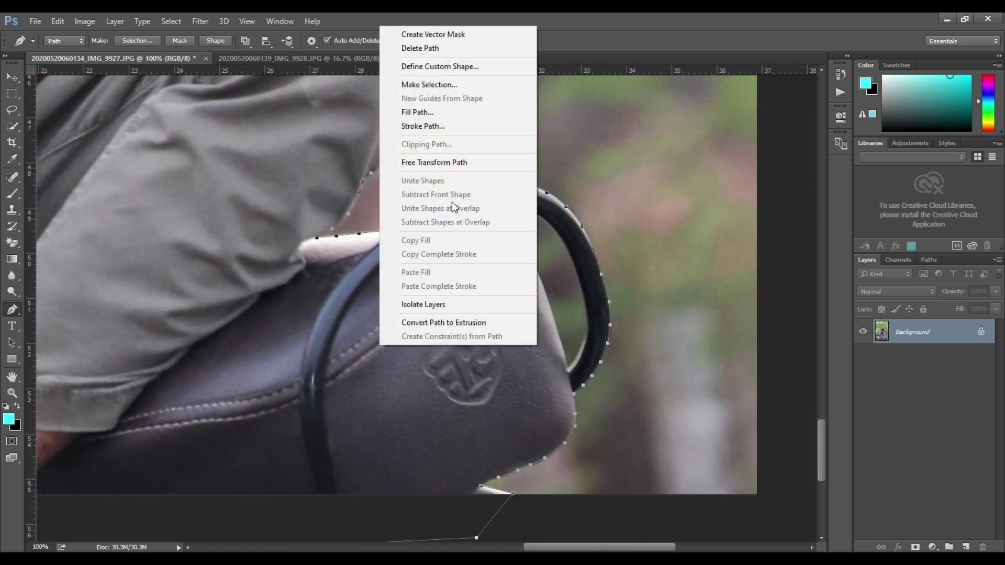
left_click(454, 86)
left_click(578, 169)
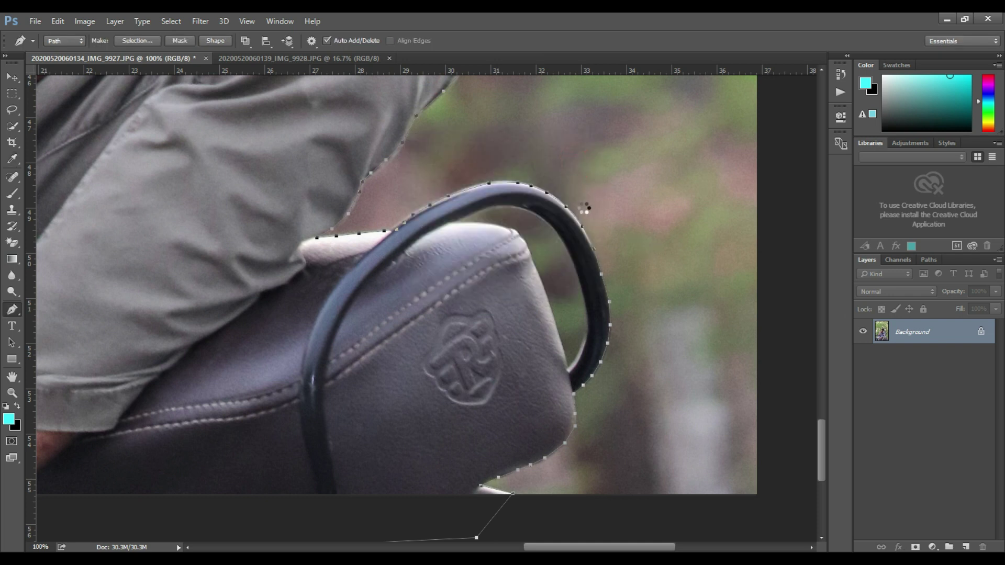
key("ctrl+minus")
key("ctrl+minus")
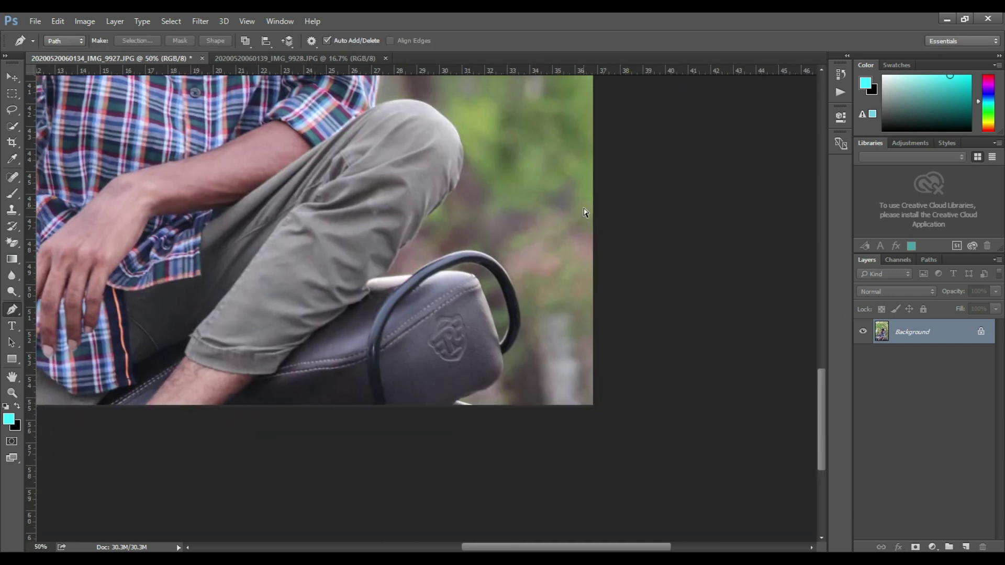
key("ctrl+minus")
key("ctrl+minus")
key("ctrl+minus")
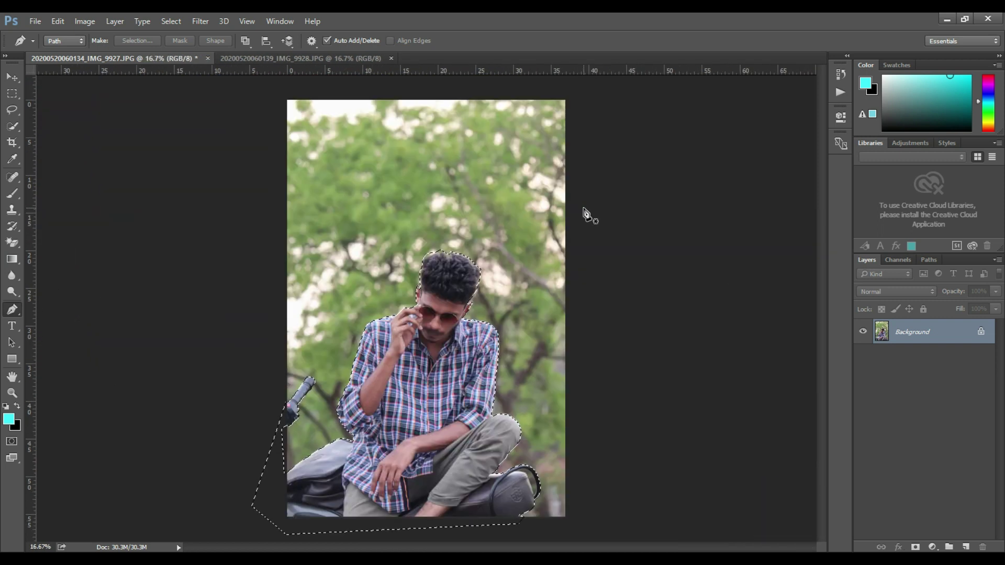
left_click(916, 548)
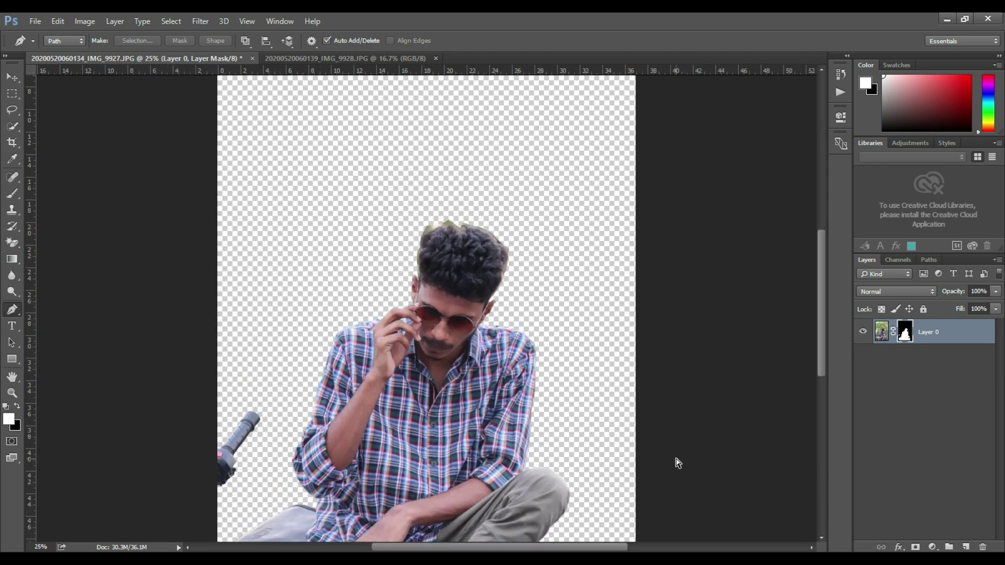
Step: Draw a closed Pen path around the leftover background patch between the grab rail and the seat
key("ctrl+plus")
key("ctrl+plus")
left_click_drag(821, 318, 824, 362)
key("ctrl+plus")
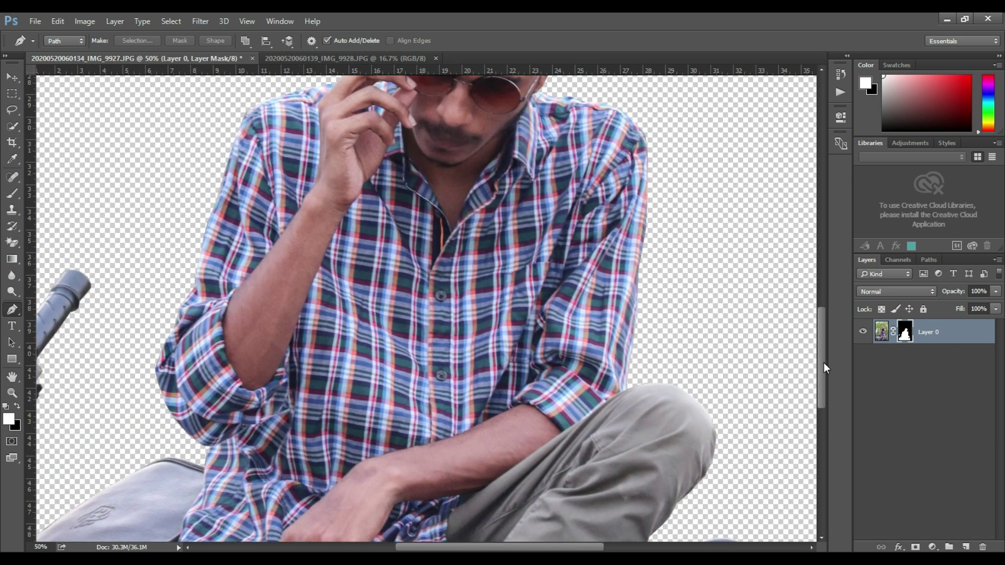
key("ctrl+plus")
left_click_drag(824, 362, 821, 434)
left_click_drag(559, 550, 612, 549)
key("ctrl+plus")
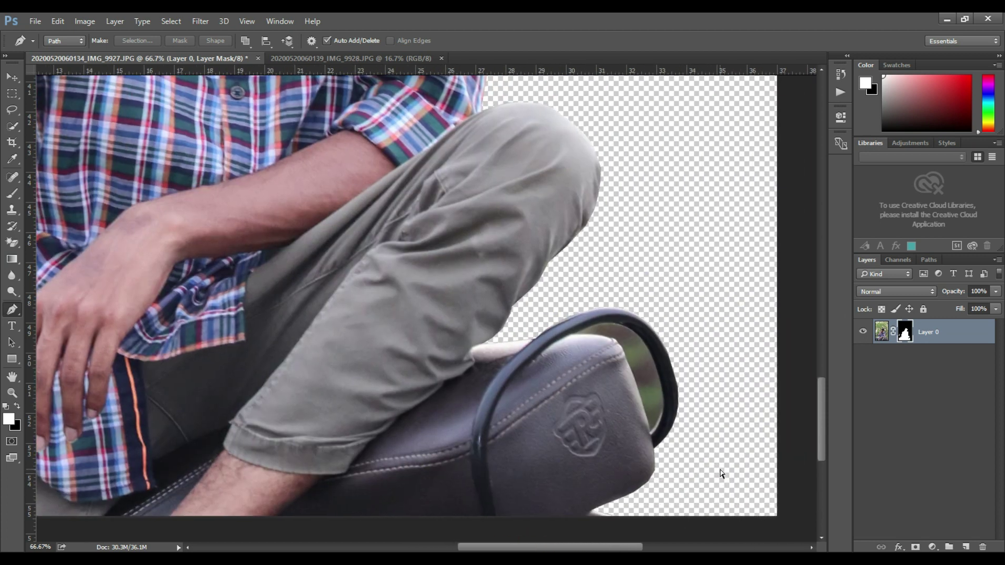
left_click_drag(822, 418, 821, 424)
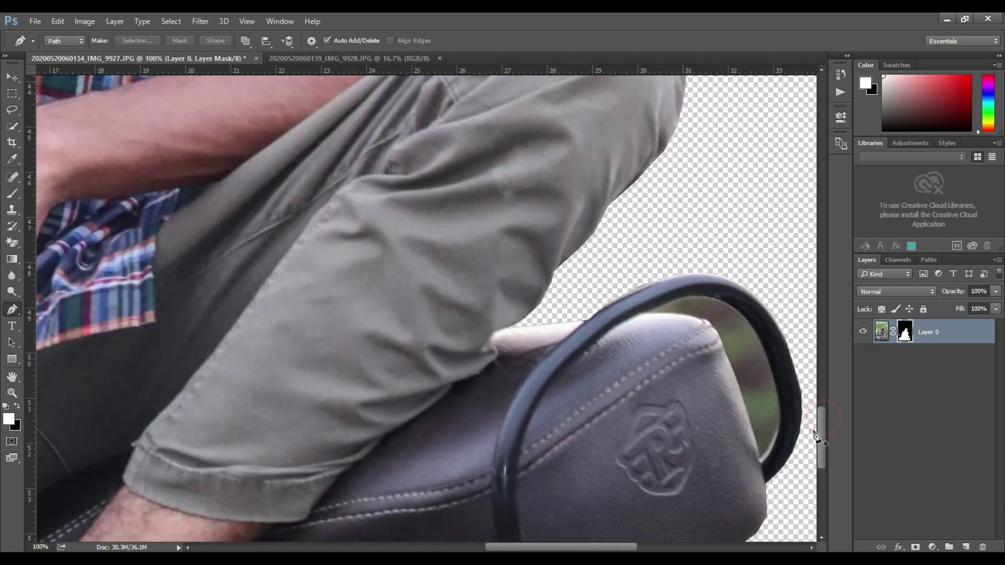
left_click_drag(604, 547, 626, 547)
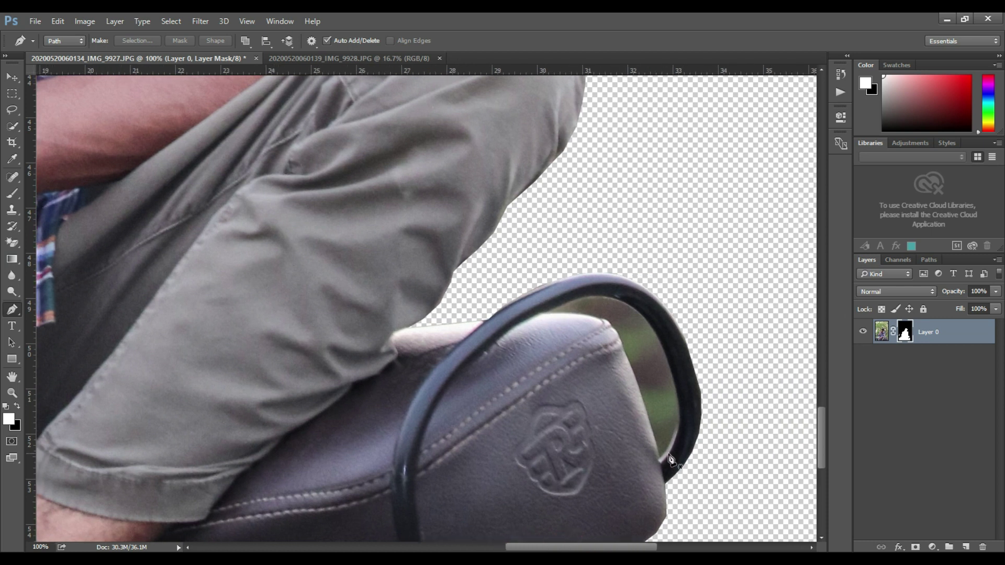
left_click(661, 459)
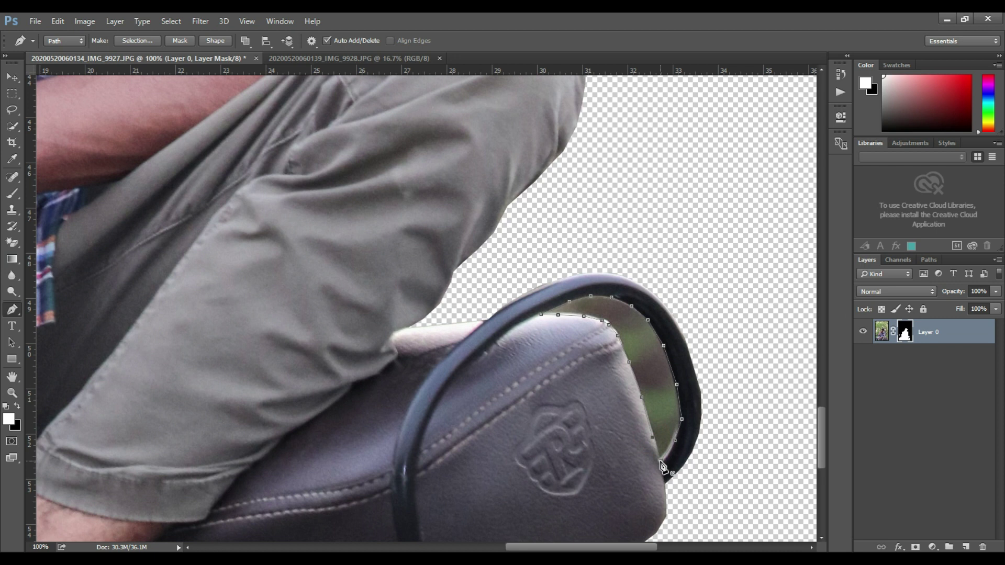
Step: Turn the grab rail path into a new selection with 0-pixel feather, remove the background inside it and deselect
right_click(662, 430)
left_click(696, 160)
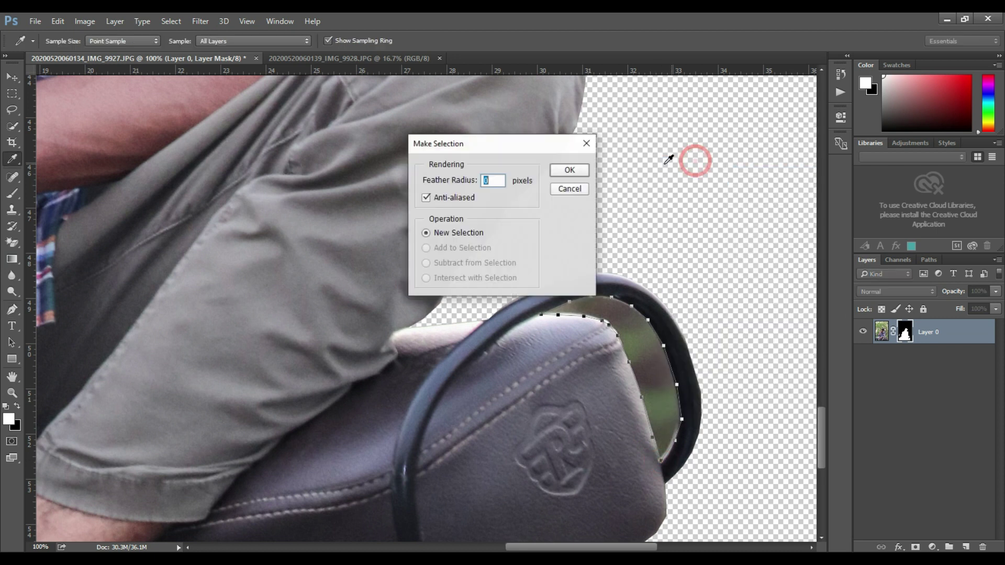
left_click(576, 168)
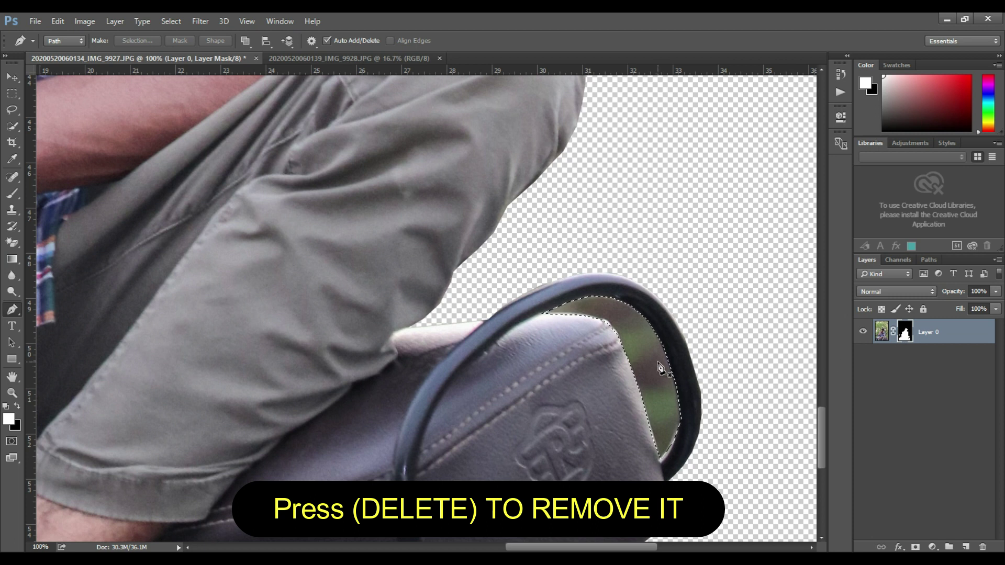
key("Delete")
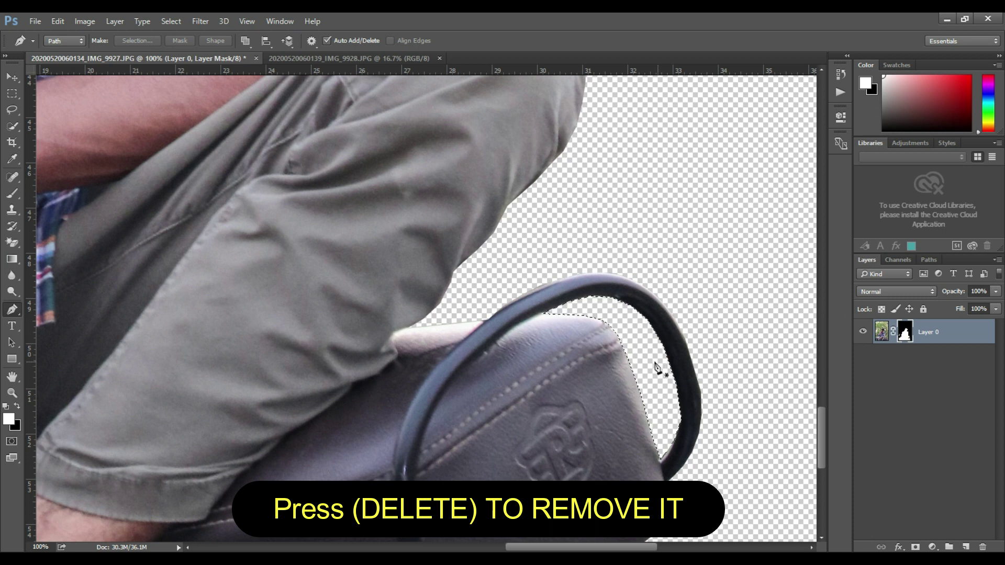
left_click(11, 77)
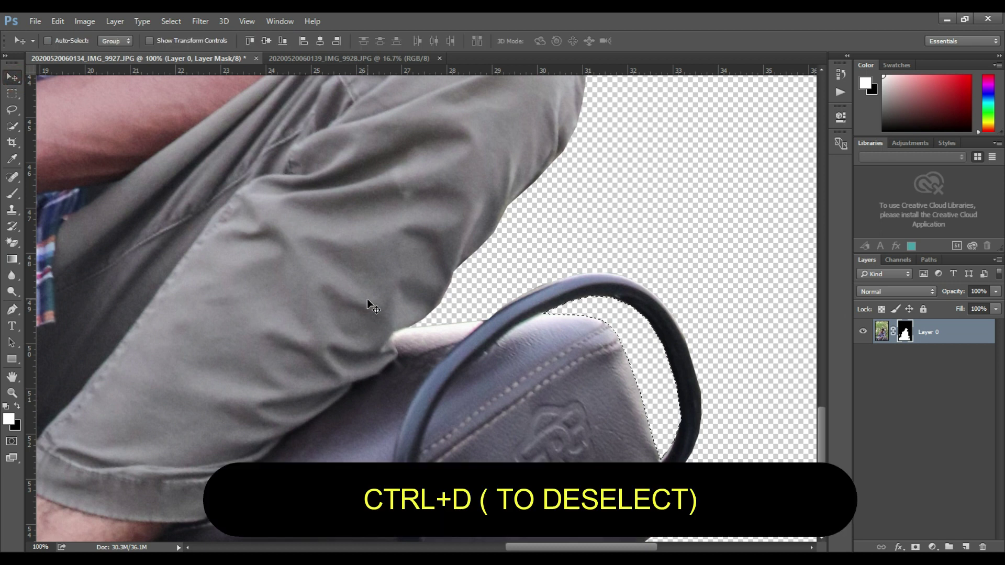
key("ctrl+d")
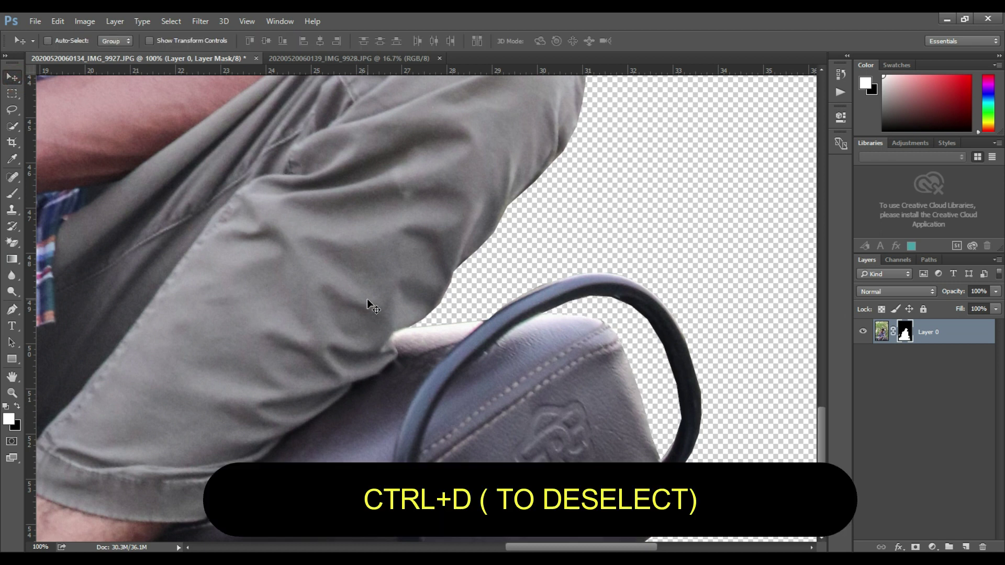
Step: Add a Solid Color fill layer in black (#000000) above the cut-out layer
key("ctrl+minus")
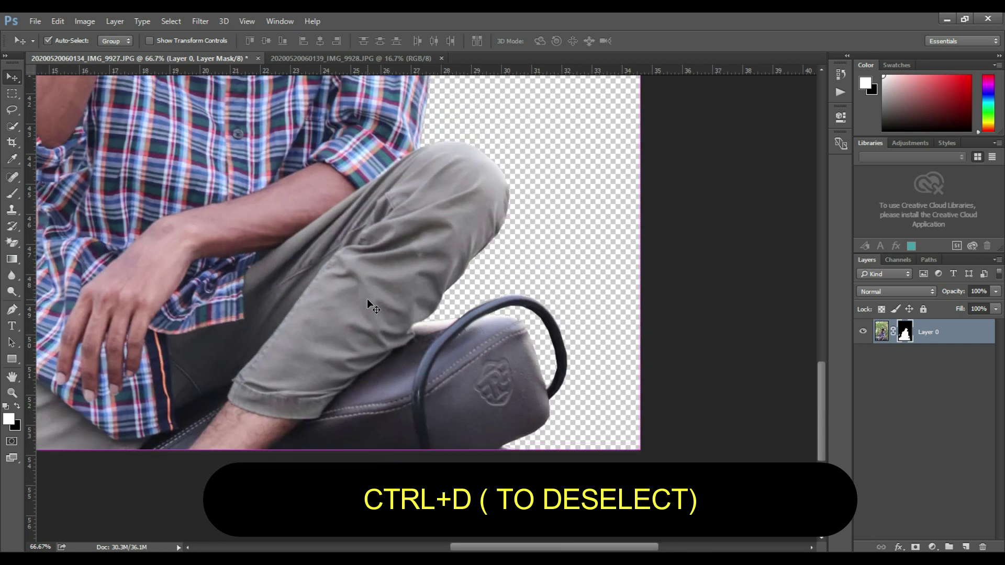
key("ctrl+minus")
key("ctrl+minus")
key("ctrl+minus")
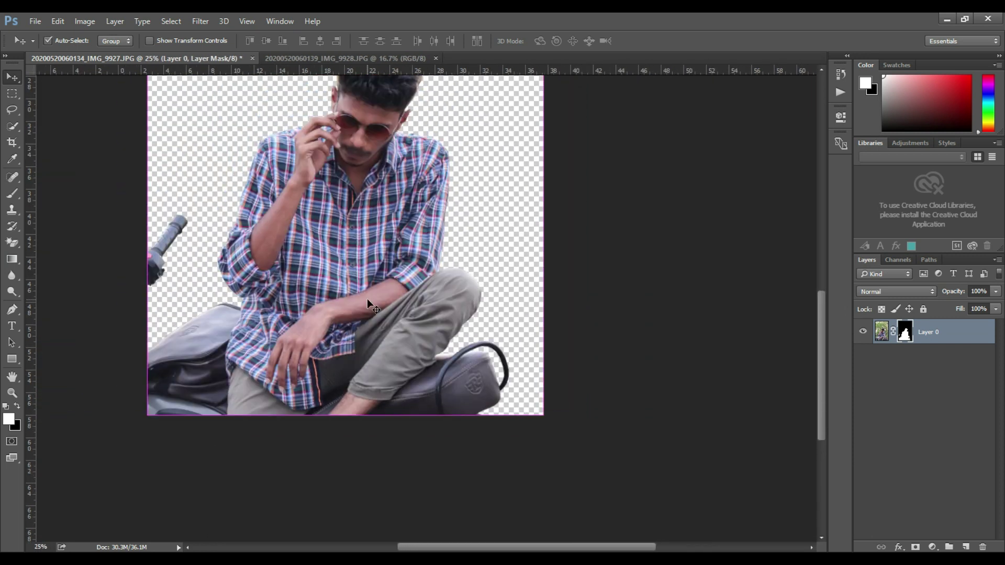
key("ctrl+minus")
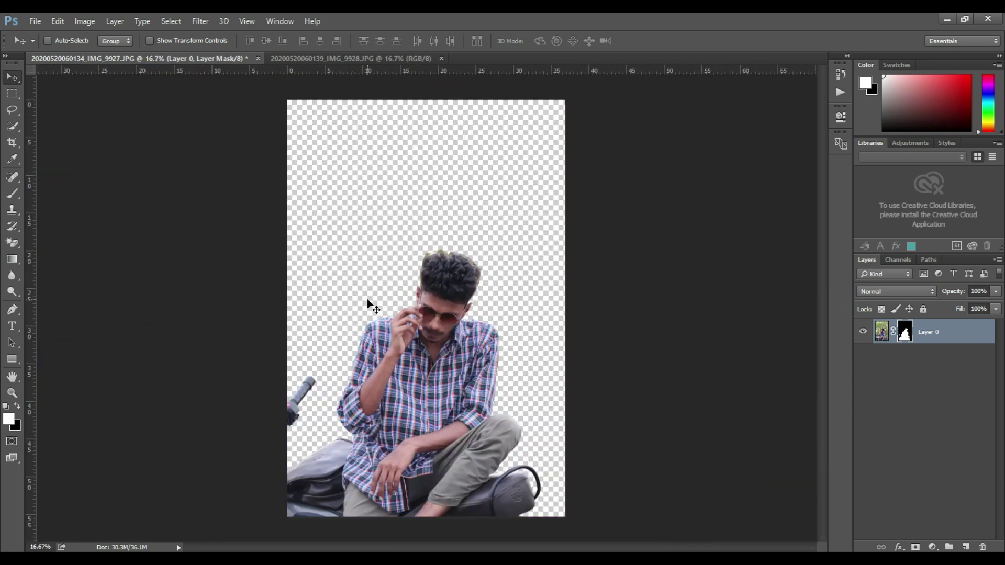
left_click(936, 543)
left_click(900, 275)
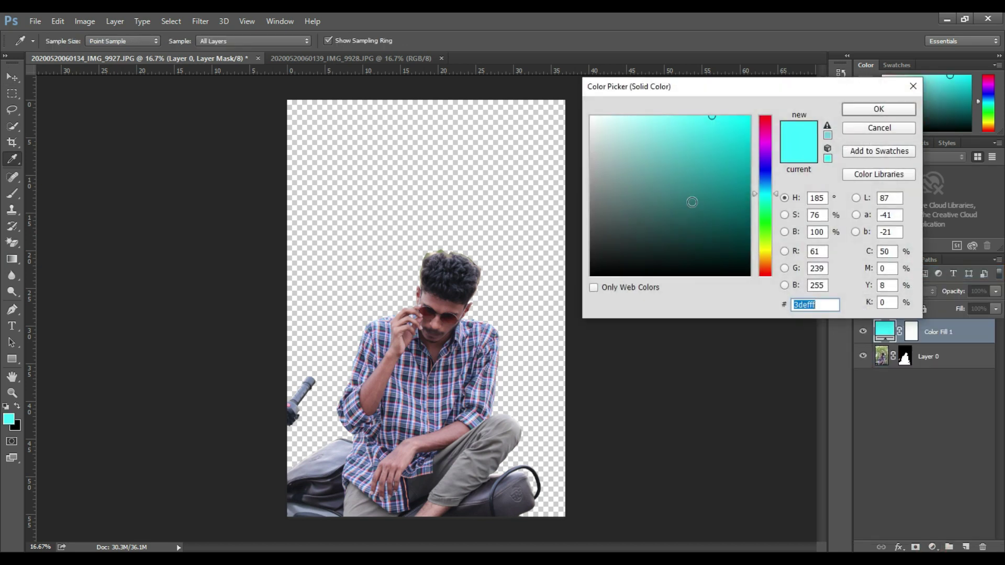
type("000000")
left_click(864, 112)
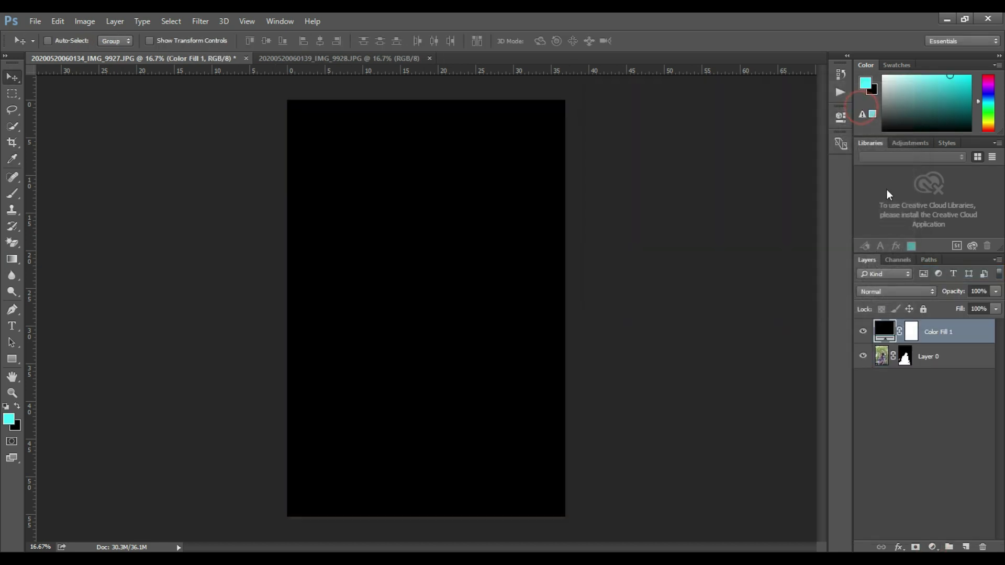
Step: Move the black fill layer beneath the cut-out layer and open Refine Mask for the cut-out's layer mask
left_click_drag(959, 333, 961, 364)
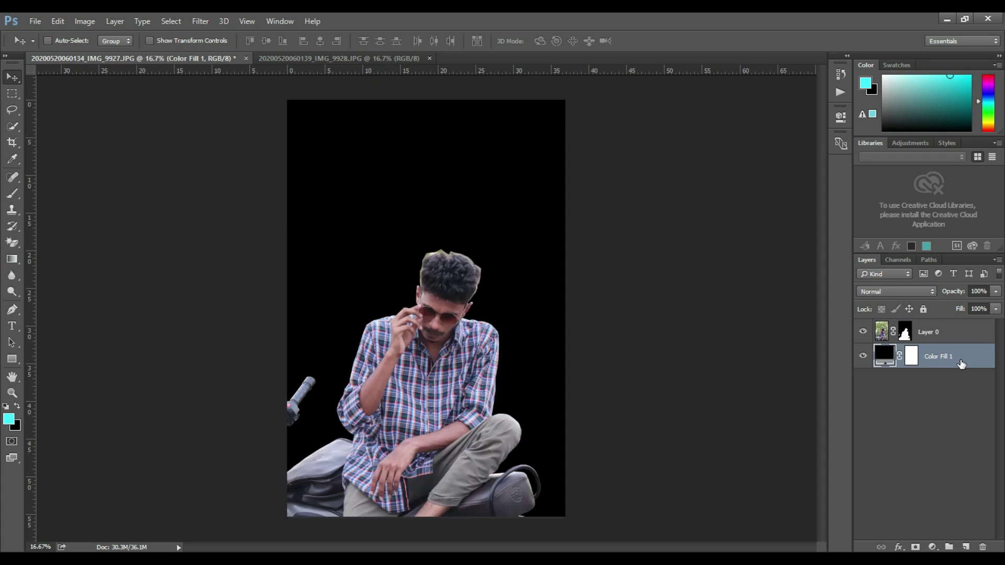
left_click(904, 333)
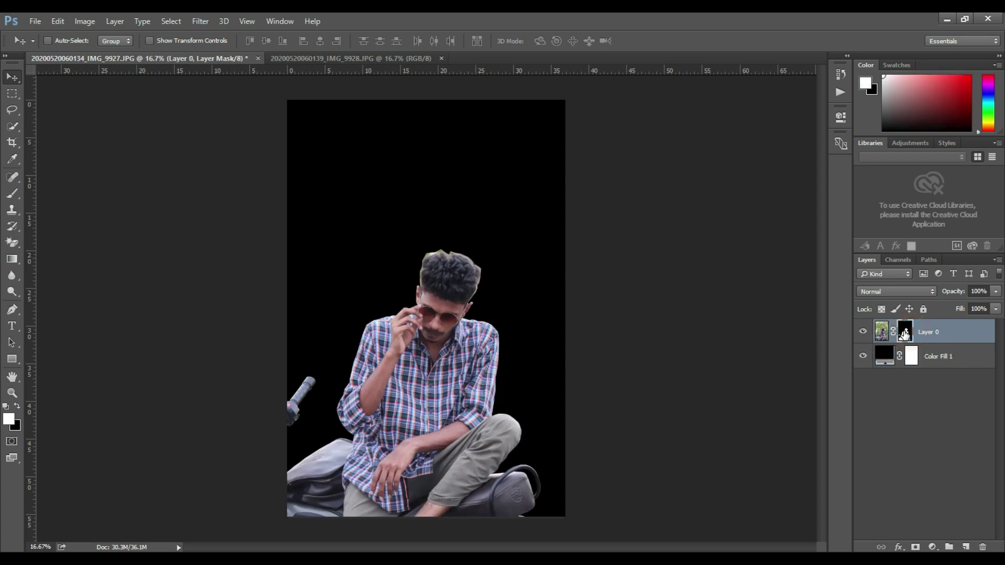
right_click(904, 333)
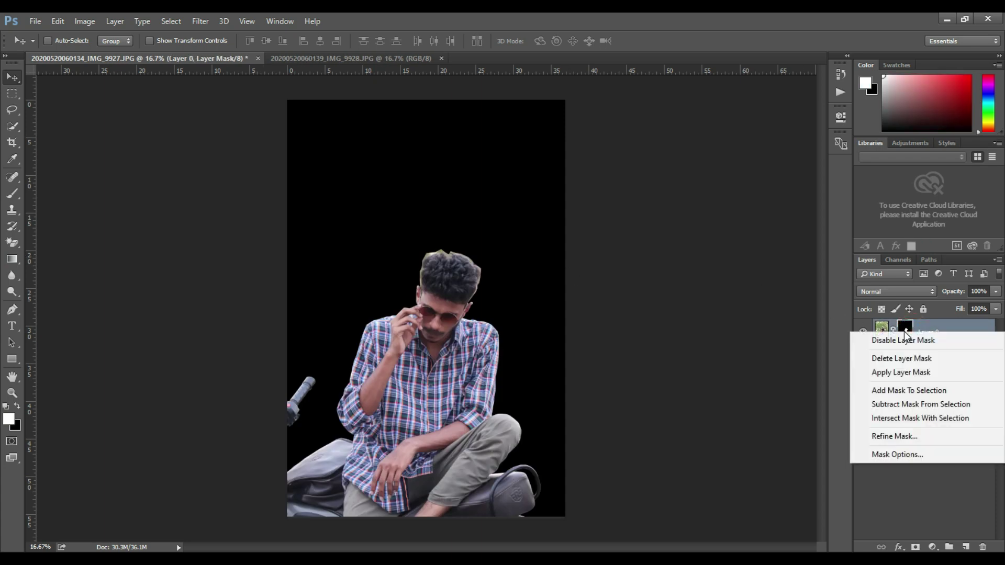
left_click(903, 435)
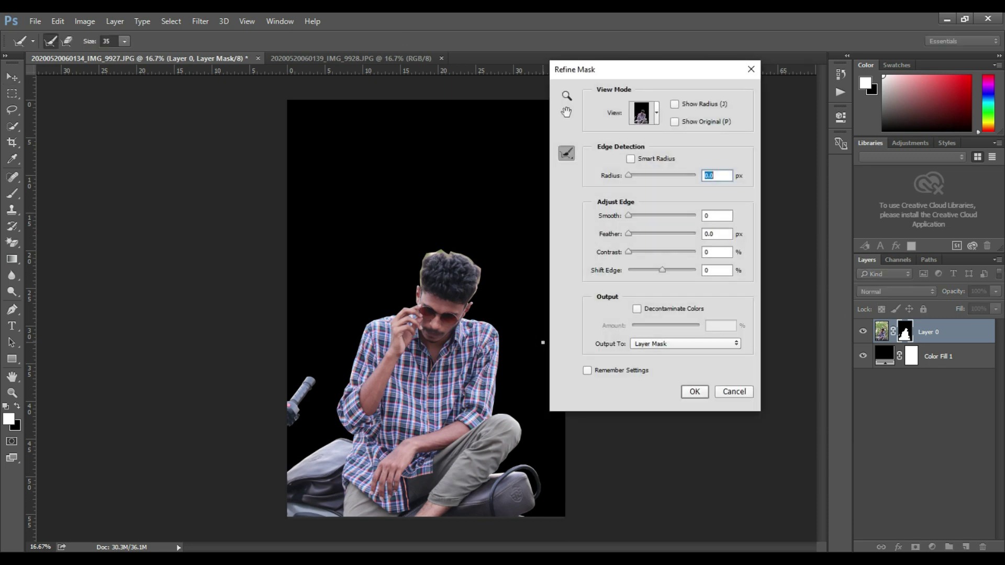
Step: Enable Smart Radius in Refine Mask and set the edge detection radius to 5.8 px
key("ctrl+plus")
key("ctrl+plus")
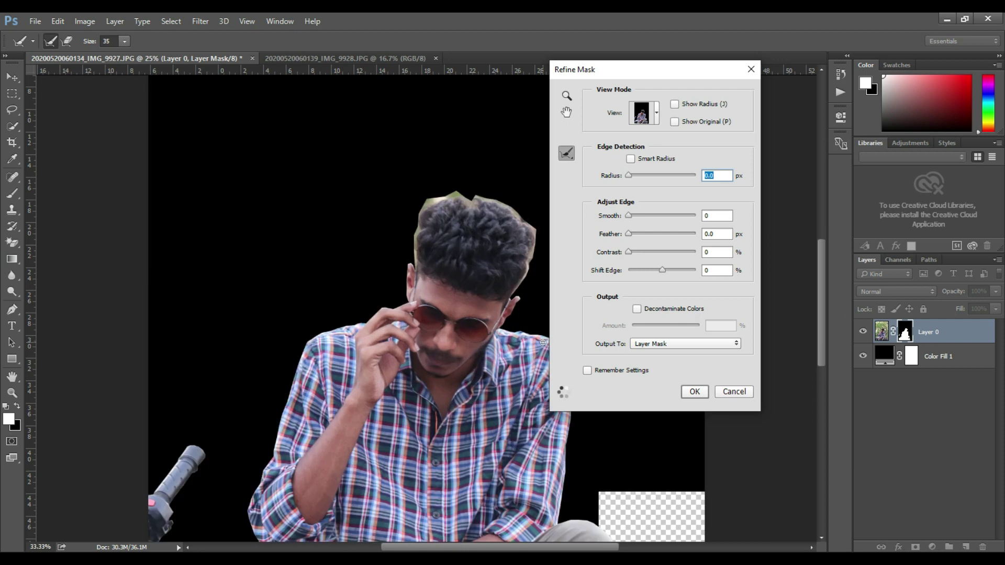
left_click(565, 112)
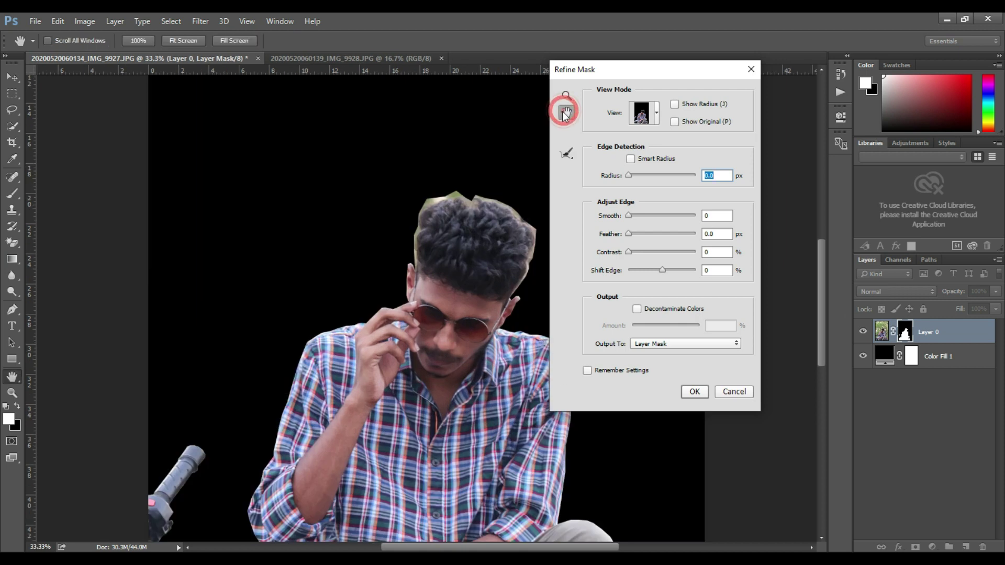
left_click_drag(503, 219, 442, 230)
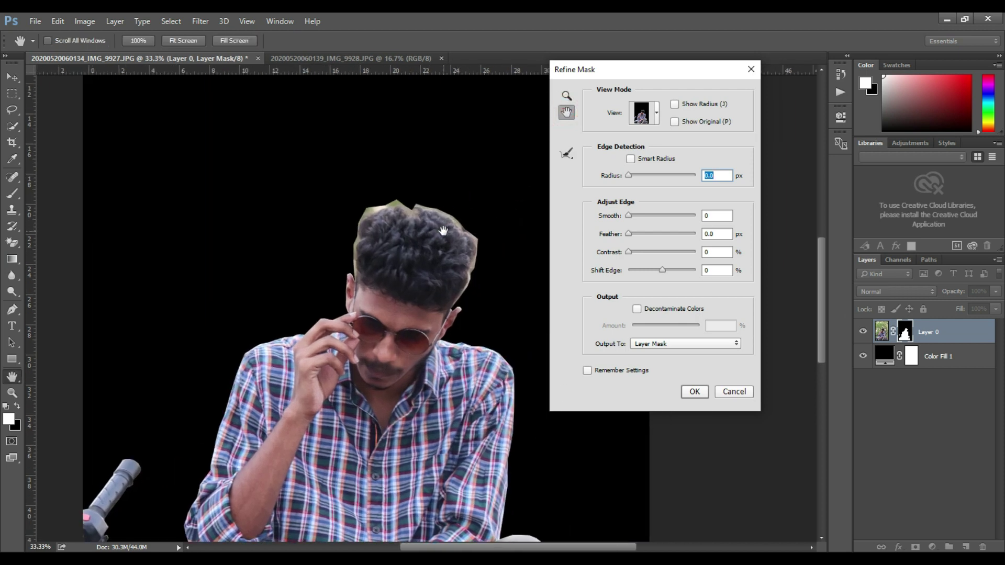
key("ctrl+plus")
key("ctrl+plus")
left_click_drag(434, 235, 414, 247)
left_click(564, 155)
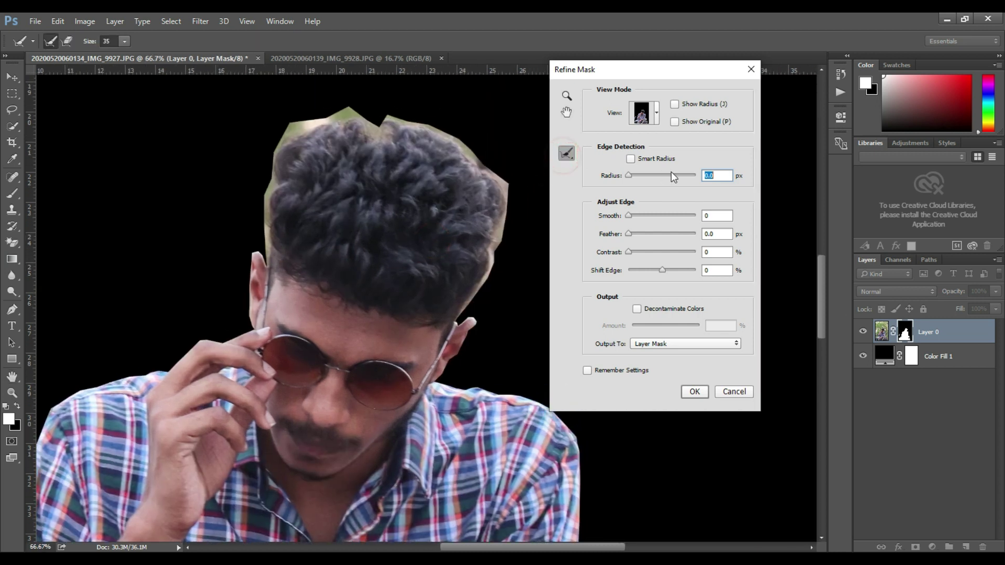
left_click(642, 176)
left_click(631, 158)
left_click_drag(652, 174, 653, 174)
left_click(658, 199)
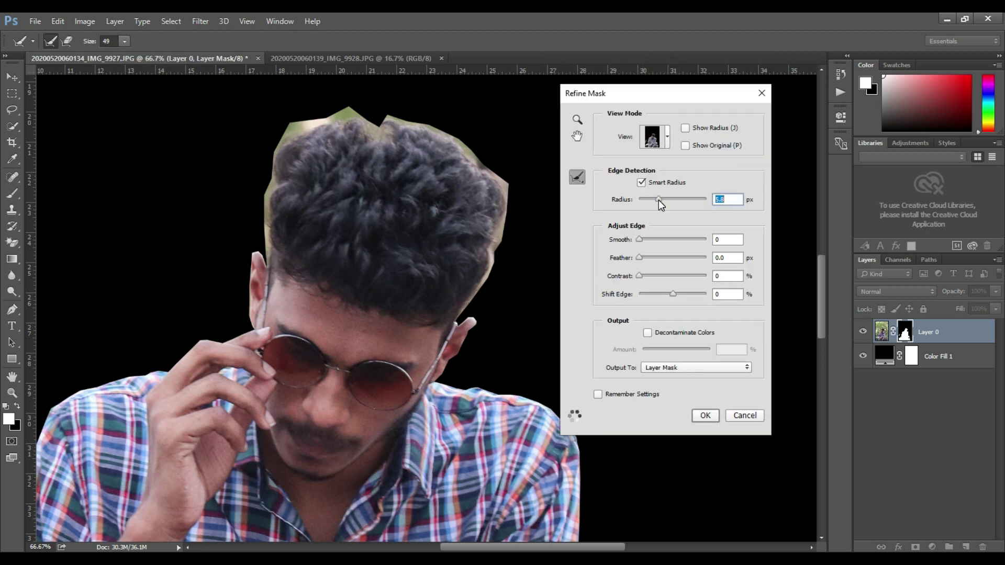
Step: Brush the Refine Radius tool around the whole hair outline to remove the green background fringe
mouse_move(454, 320)
left_mouse_down()
mouse_move(493, 273)
mouse_move(503, 193)
mouse_move(455, 142)
mouse_move(370, 121)
left_mouse_up()
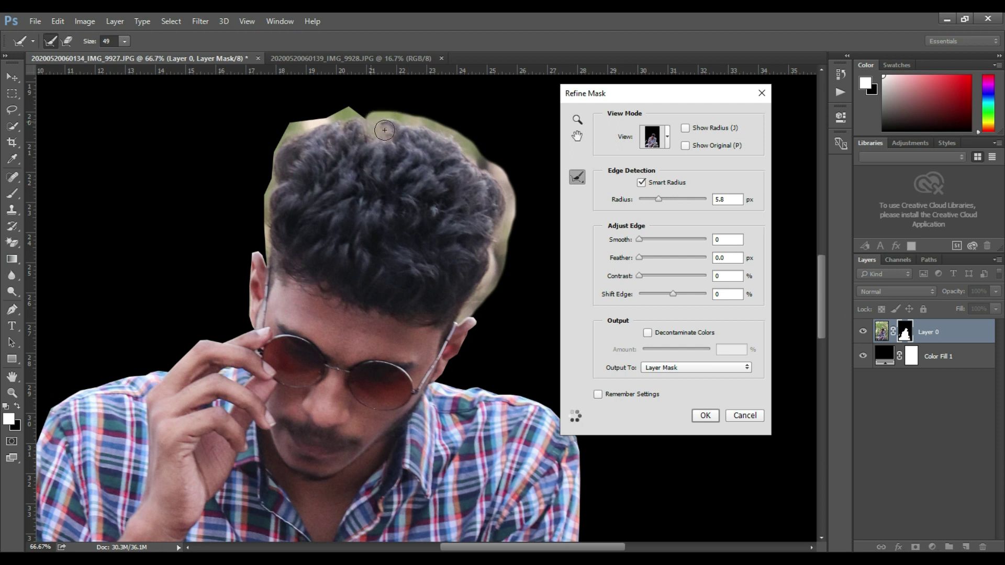
mouse_move(356, 116)
left_mouse_down()
mouse_move(313, 114)
mouse_move(270, 150)
mouse_move(265, 243)
left_mouse_up()
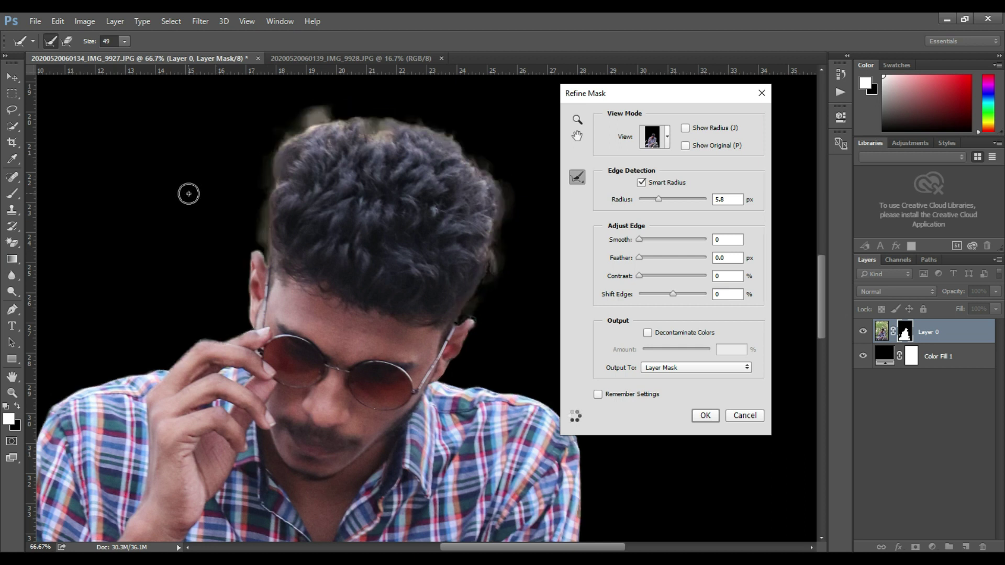
mouse_move(267, 245)
left_mouse_down()
mouse_move(277, 153)
mouse_move(306, 121)
mouse_move(370, 116)
mouse_move(371, 128)
mouse_move(415, 122)
left_mouse_up()
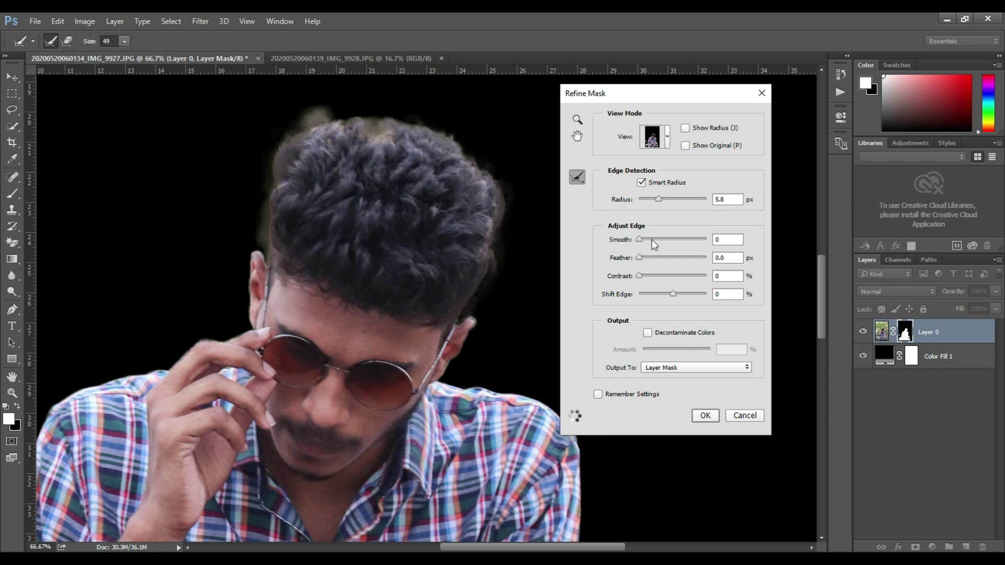
Step: Brush the top of the hair again and apply the mask refinement with Shift Edge -42%, Smooth 11, Contrast 6% and Radius 9.2 px
left_click_drag(663, 295, 658, 294)
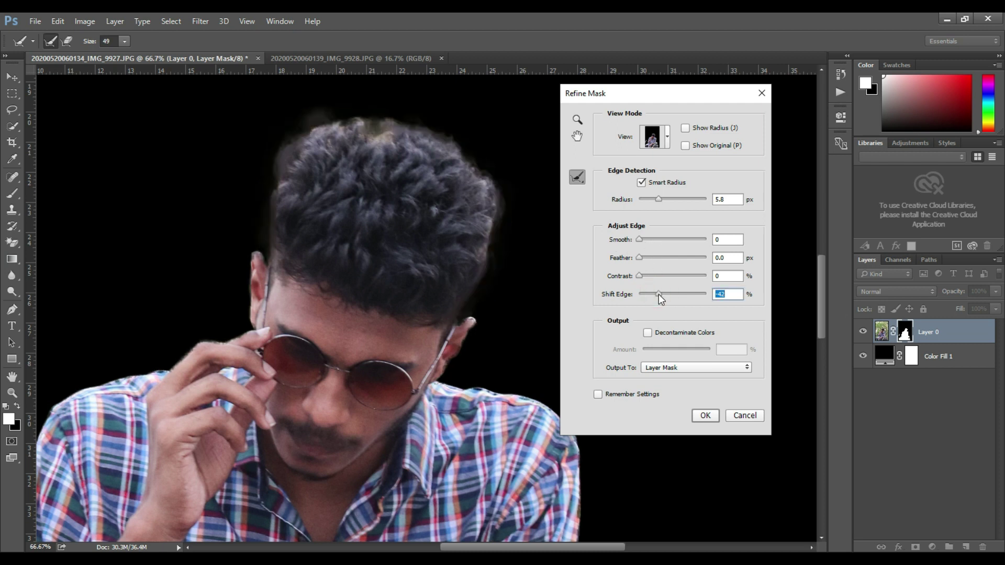
mouse_move(298, 135)
left_mouse_down()
mouse_move(332, 126)
mouse_move(296, 115)
mouse_move(379, 122)
left_mouse_up()
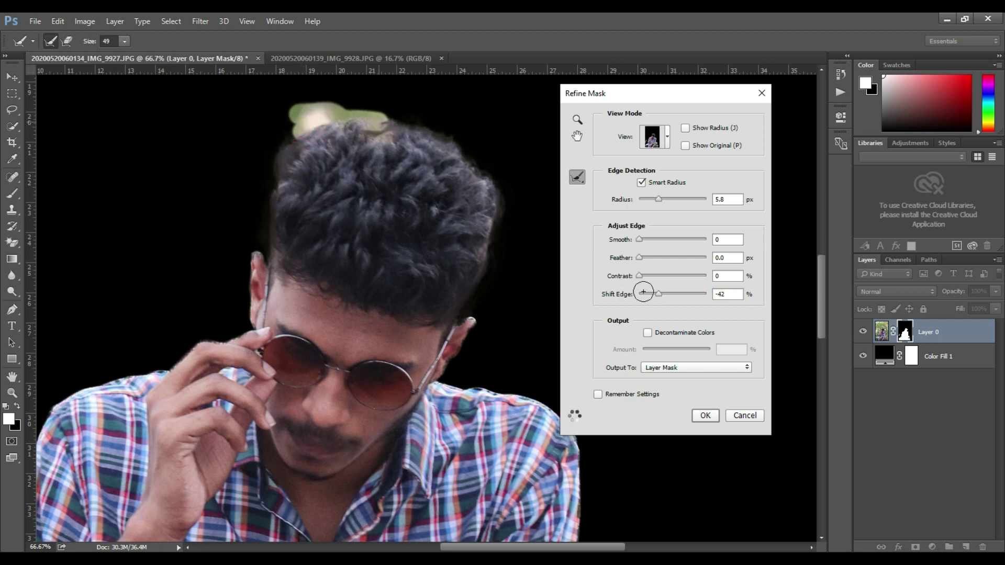
left_click(646, 240)
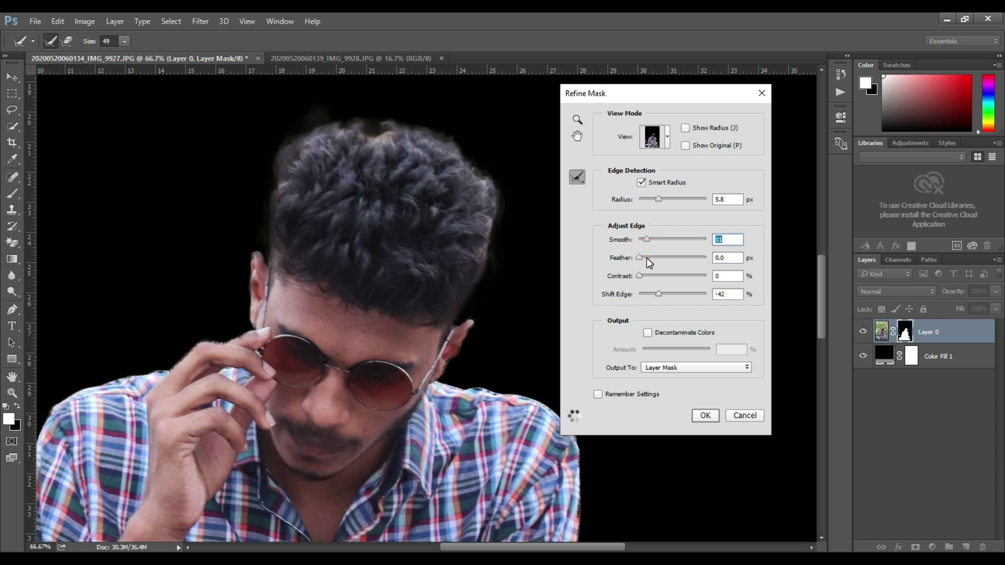
left_click(643, 274)
key("Up")
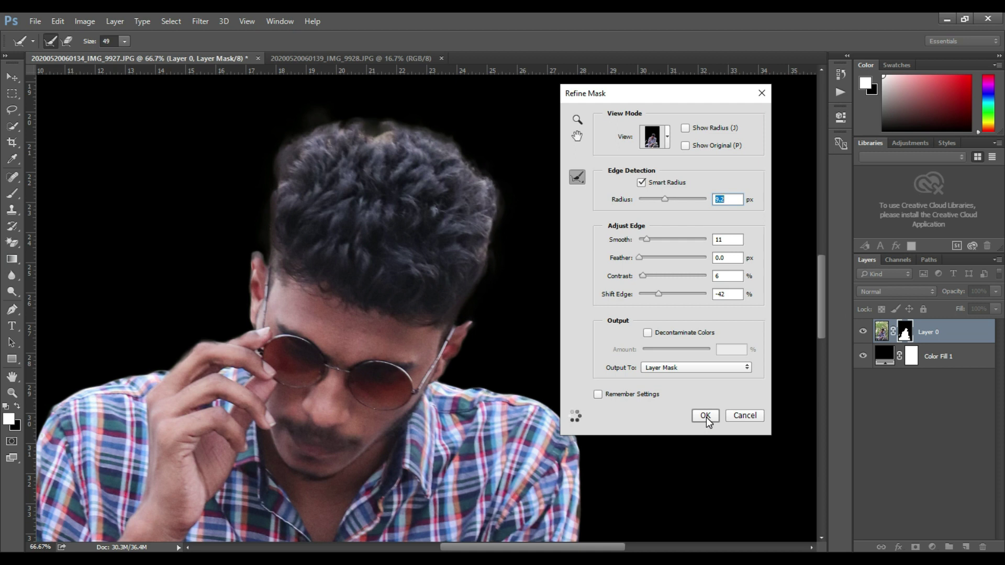
left_click(705, 415)
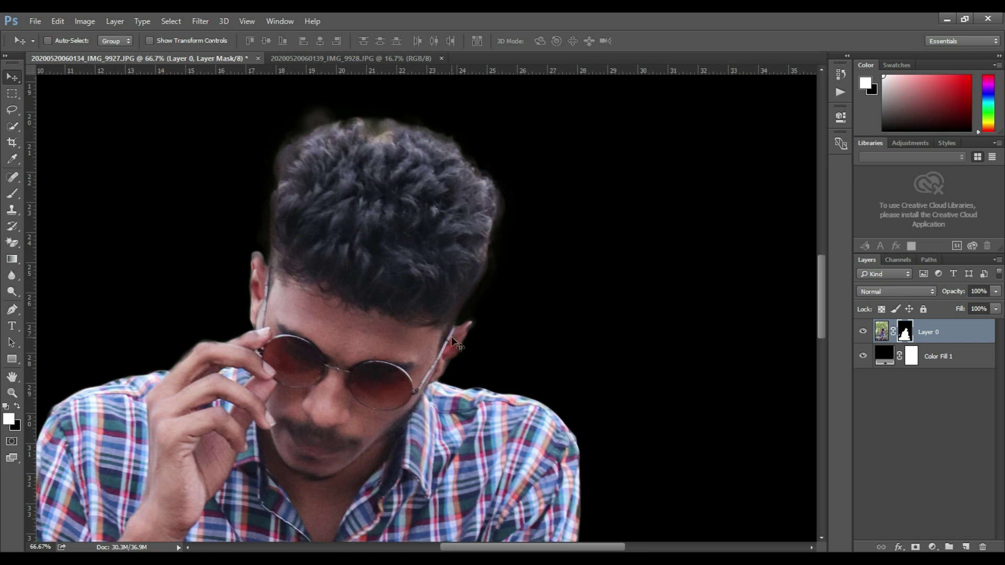
Step: Paint black on the cut-out's mask around the hair and ear with a Brush reduced to size 30 to erase leftover fringe
left_click(10, 195)
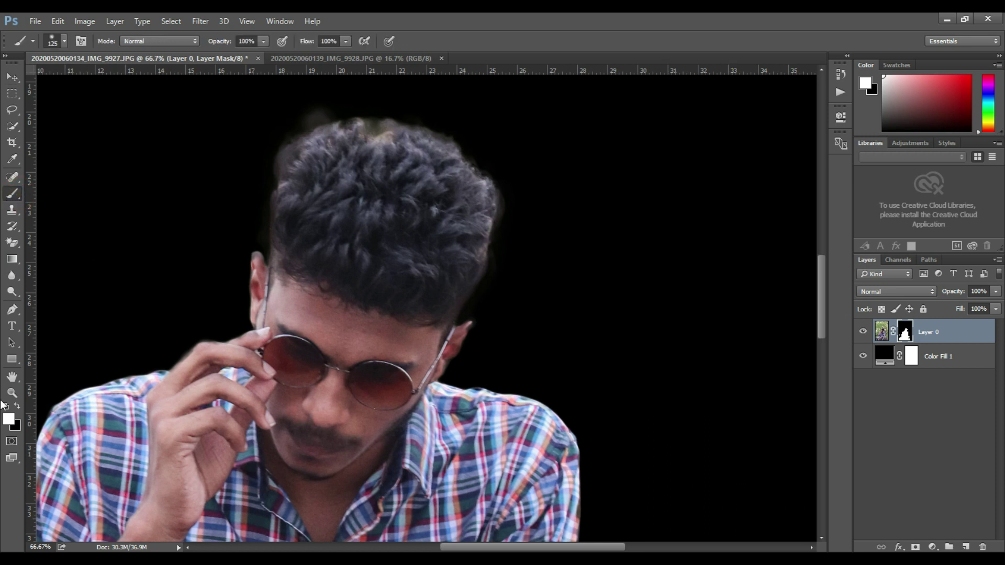
left_click(18, 407)
key("x")
key("bracketleft")
key("bracketleft")
key("bracketleft")
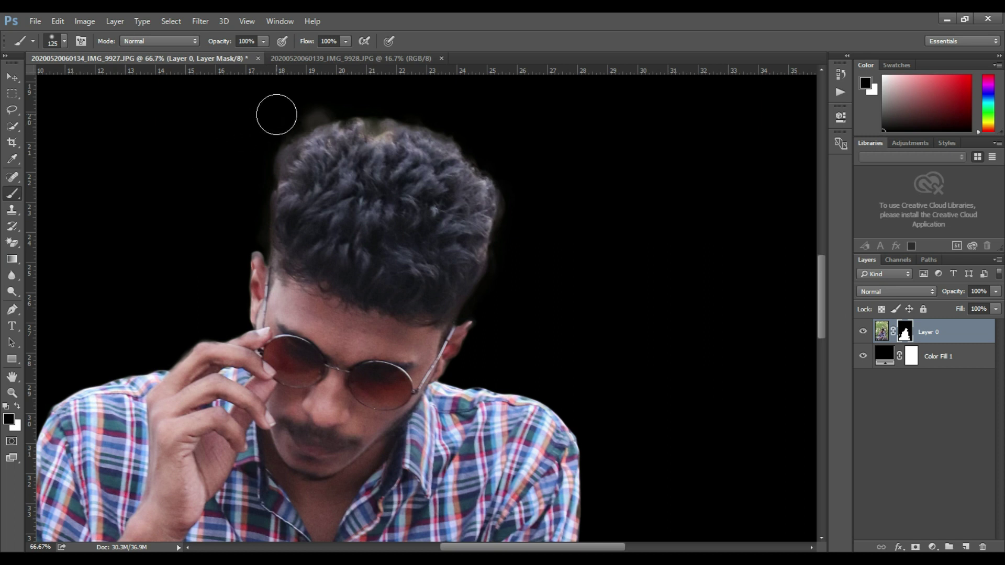
key("bracketleft")
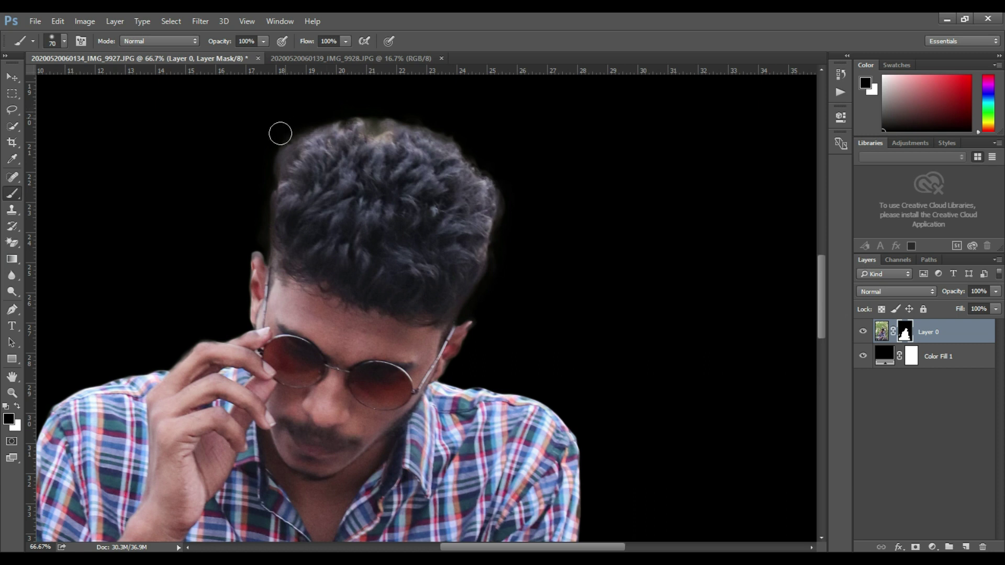
key("bracketleft")
key("bracketleft")
key("bracketleft")
key("bracketleft")
key("bracketleft")
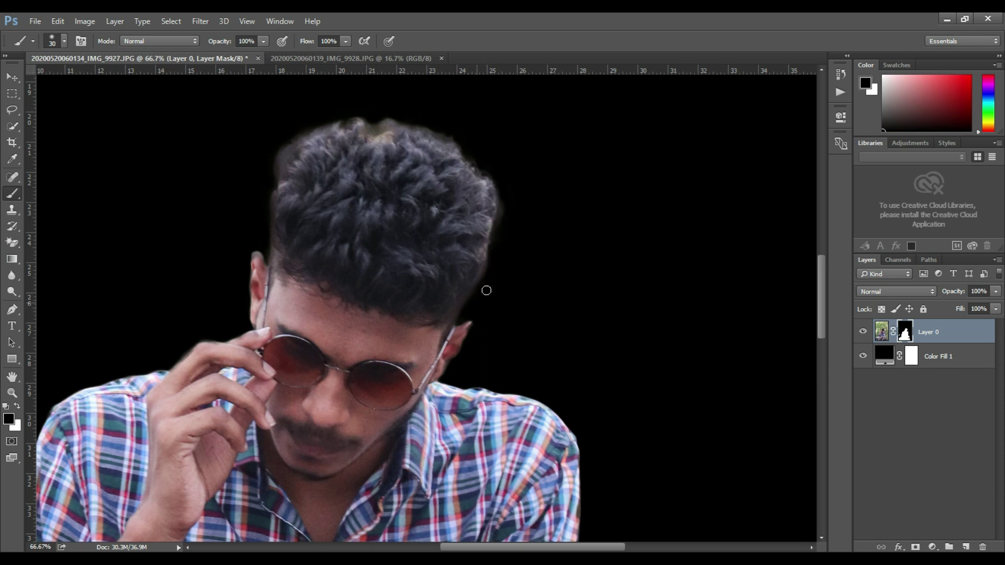
left_click_drag(444, 378, 448, 376)
left_click(482, 313)
Step: Delete the black Color Fill 1 layer
key("ctrl+minus")
key("ctrl+minus")
key("ctrl+minus")
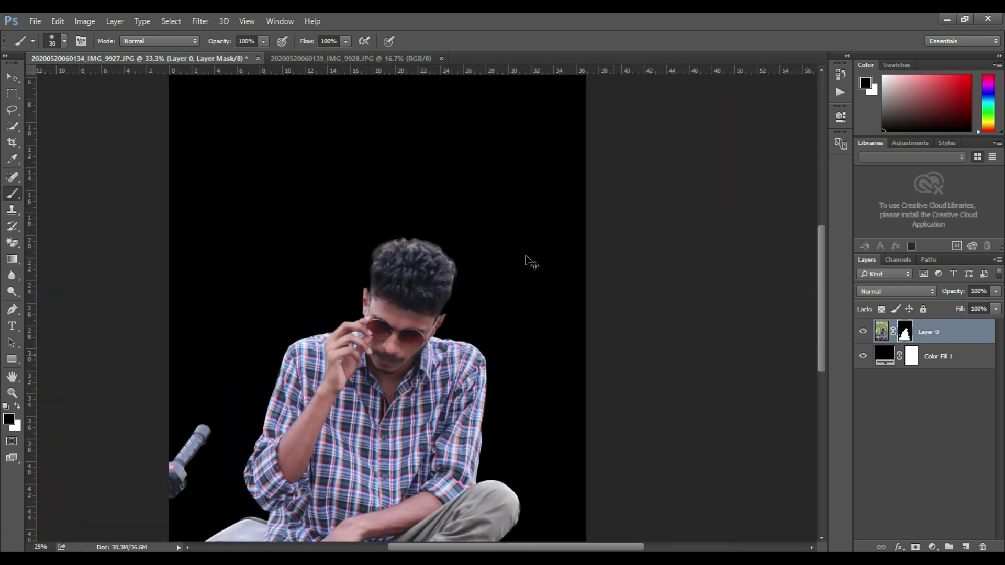
key("ctrl+minus")
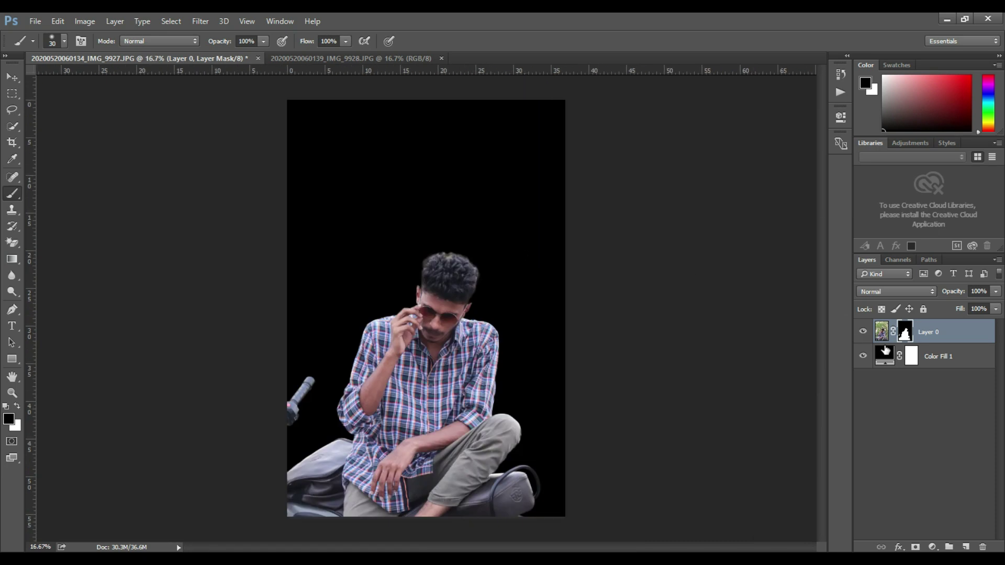
left_click(955, 354)
right_click(956, 354)
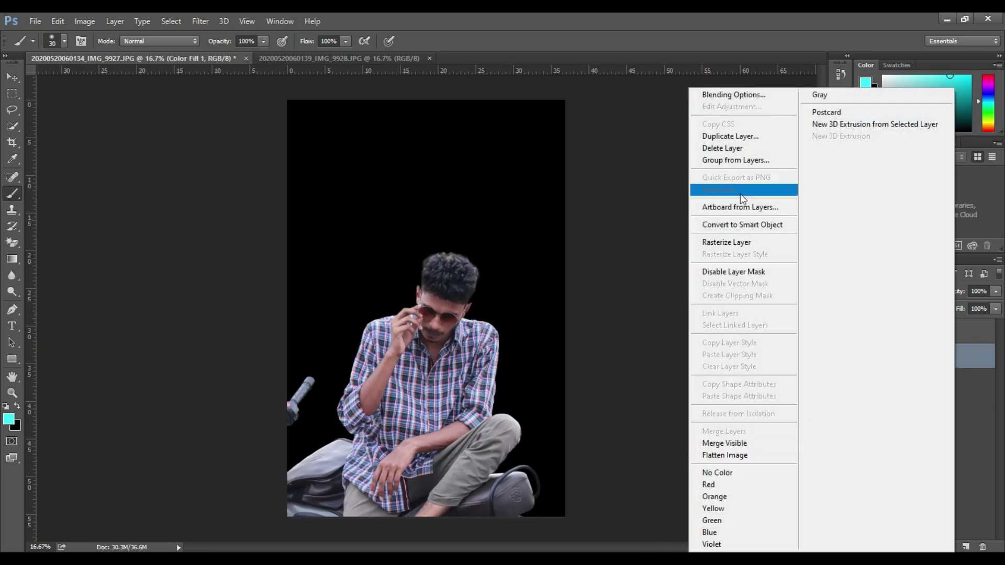
left_click(741, 149)
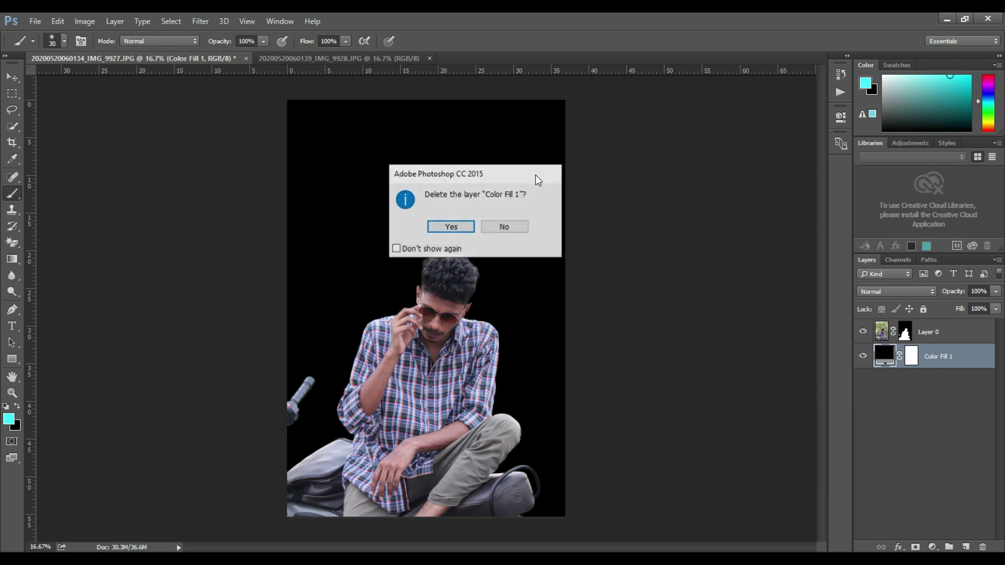
left_click(450, 226)
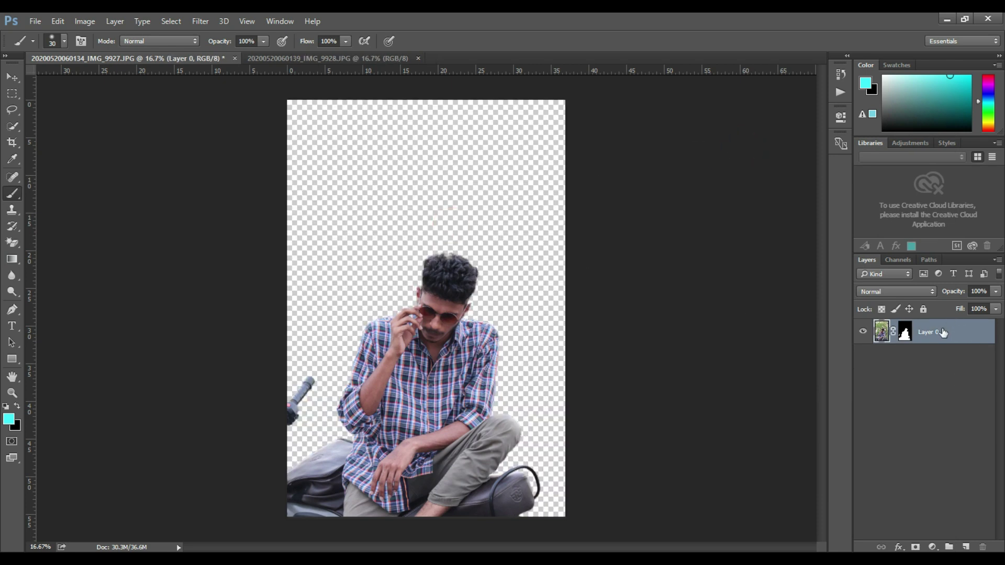
Step: Duplicate the masked Layer 0 and rename the copy "background blur"
right_click(940, 334)
left_click(717, 140)
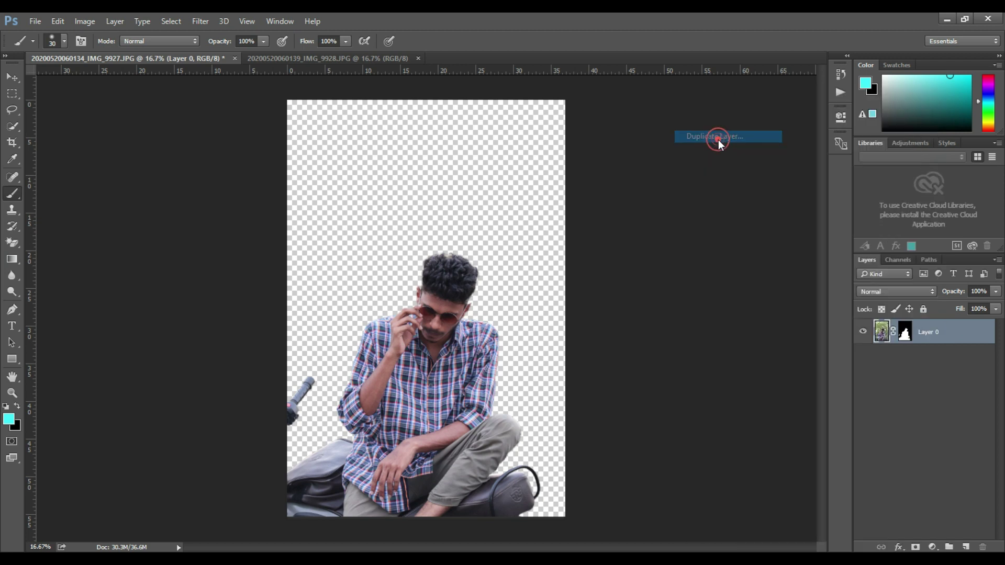
left_click(615, 179)
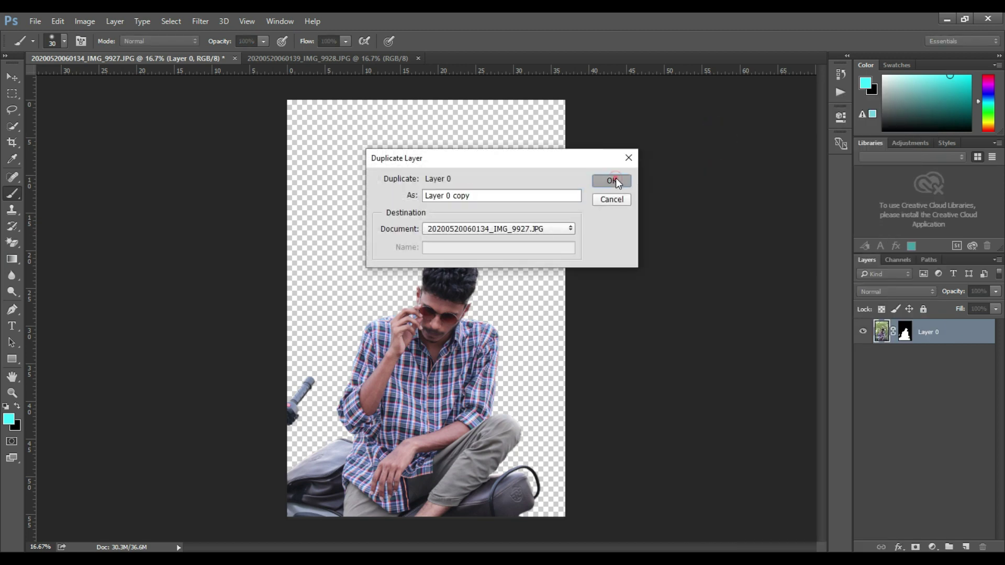
double_click(931, 333)
key("BackSpace")
type("b")
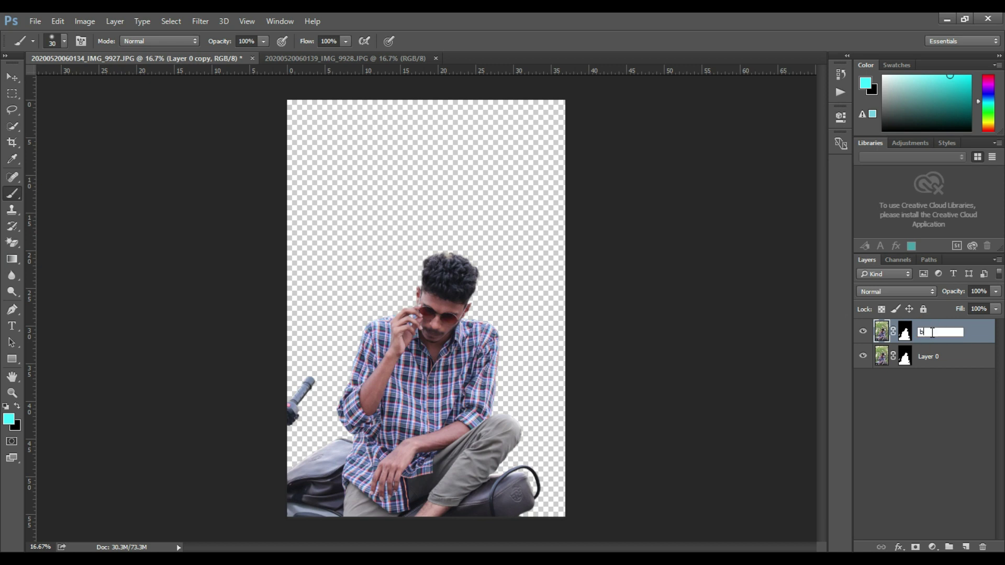
type("ackground blur")
left_click(978, 335)
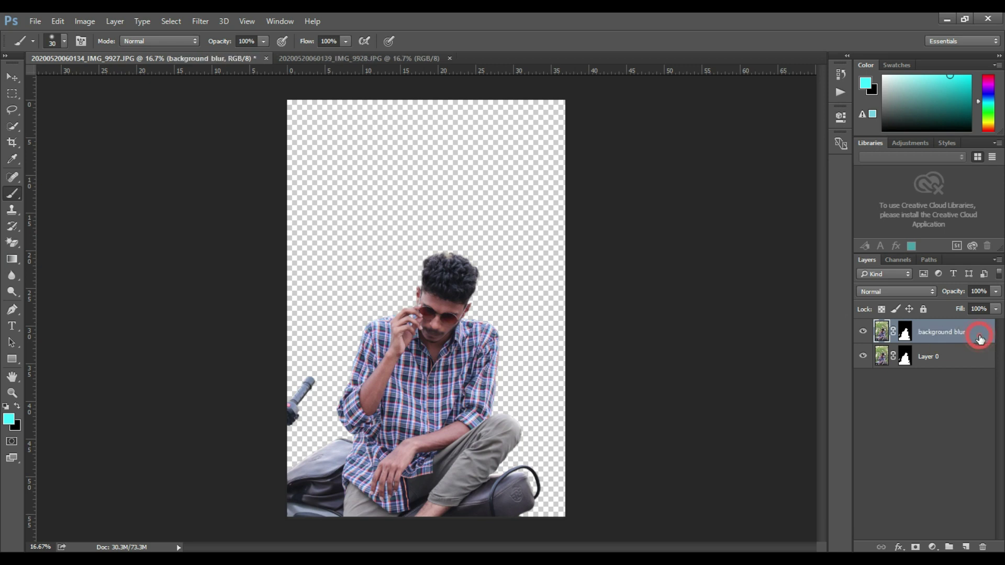
Step: Move the background blur layer below Layer 0 and delete its layer mask
left_click_drag(953, 327, 950, 372)
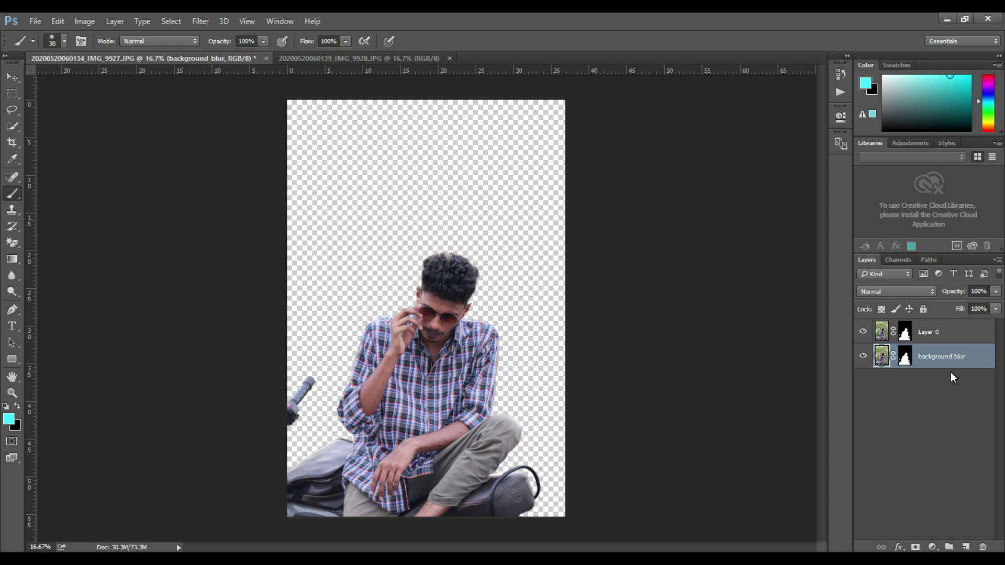
left_click(906, 358)
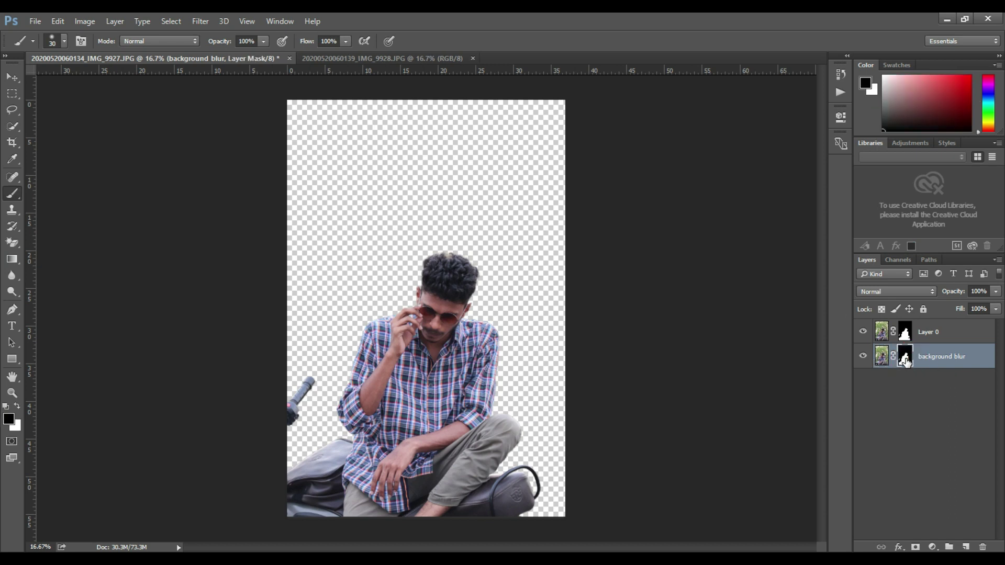
right_click(905, 361)
left_click(906, 384)
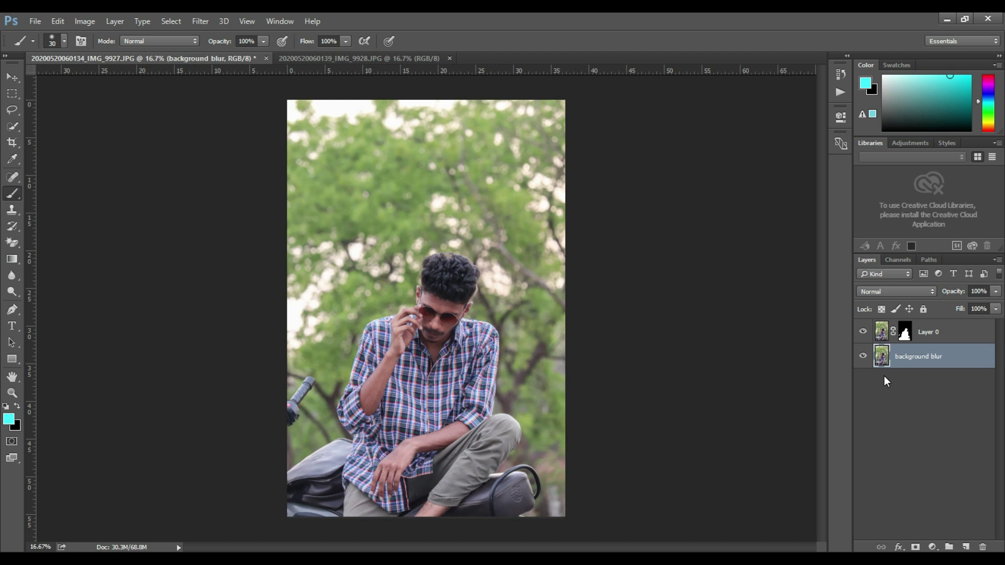
Step: Check the layers by toggling Layer 0's visibility and load its layer mask as a selection
left_click(860, 337)
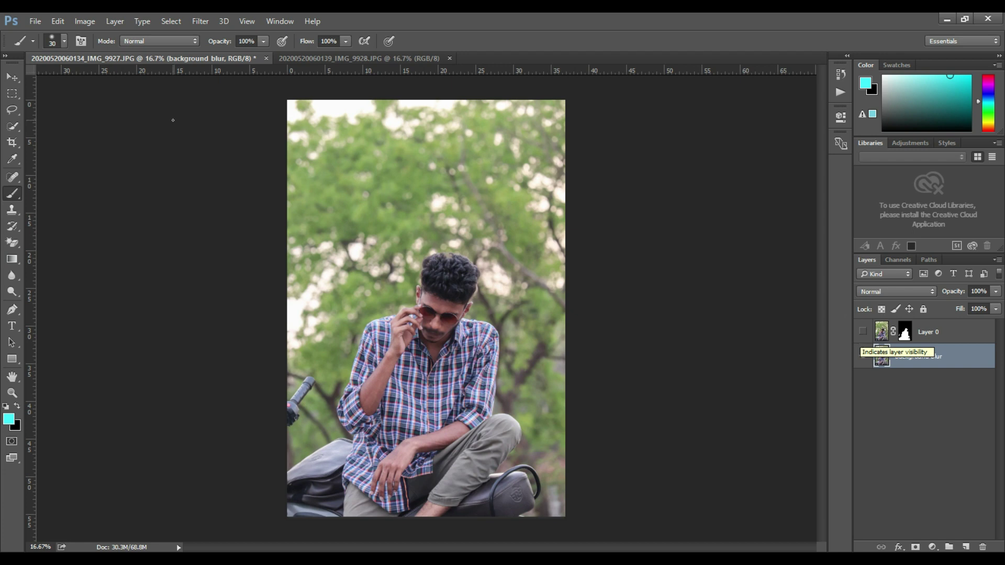
left_click(862, 338)
left_click(905, 333)
left_click(905, 334, "ctrl")
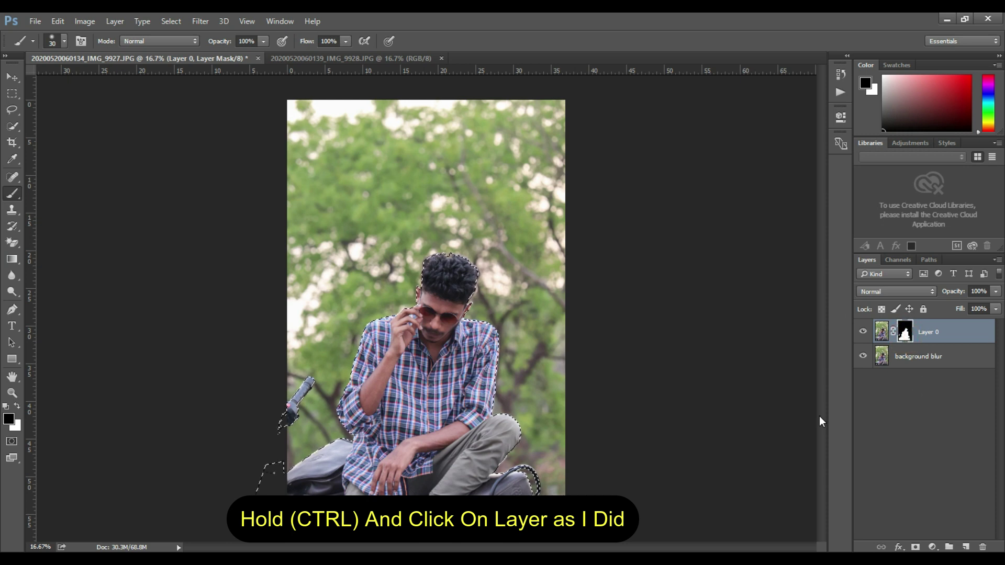
Step: Hide Layer 0 and, with the background blur layer active, expand the subject selection by 3 pixels
left_click(912, 357)
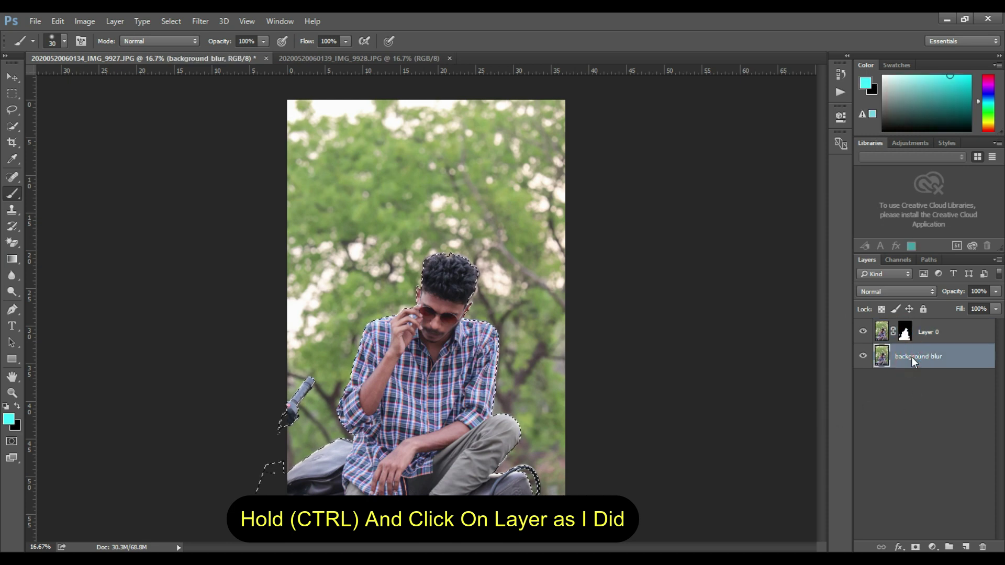
left_click(863, 331)
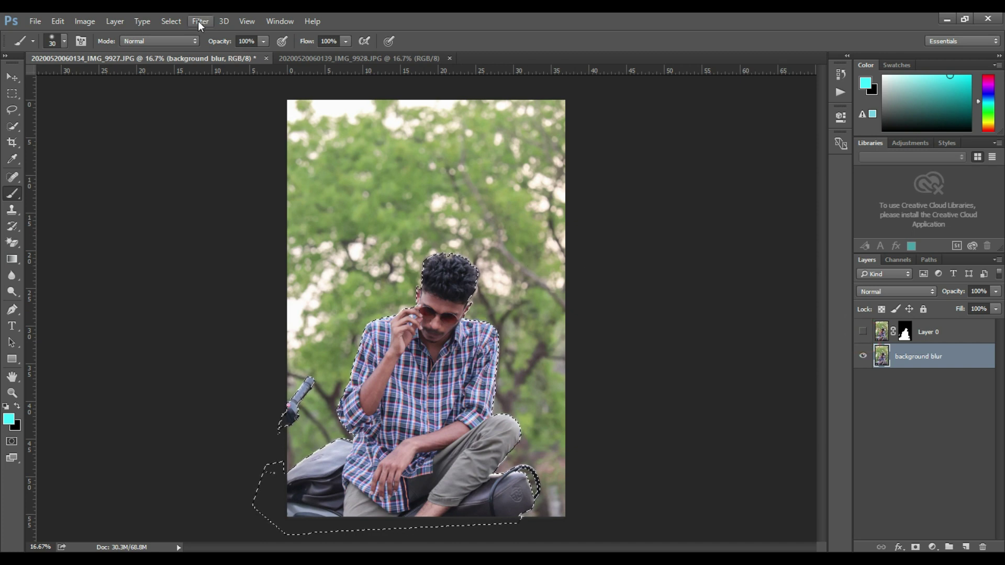
left_click(167, 21)
mouse_move(291, 181)
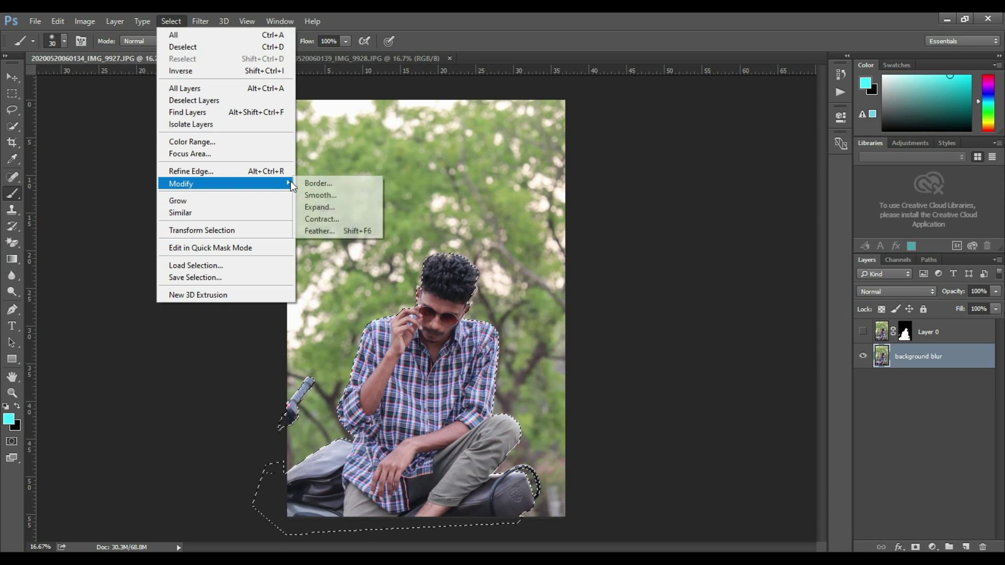
left_click(318, 209)
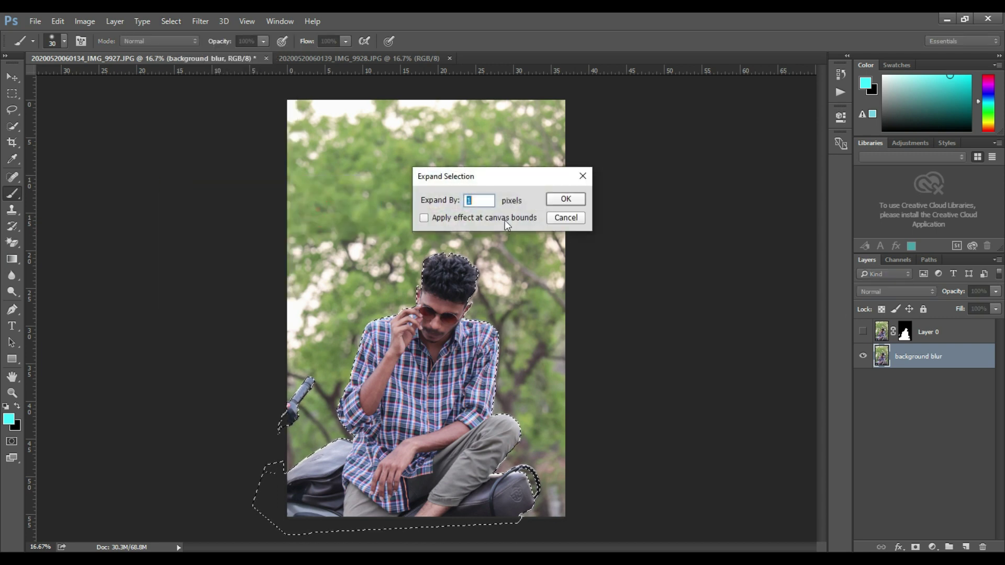
type("3")
left_click(549, 199)
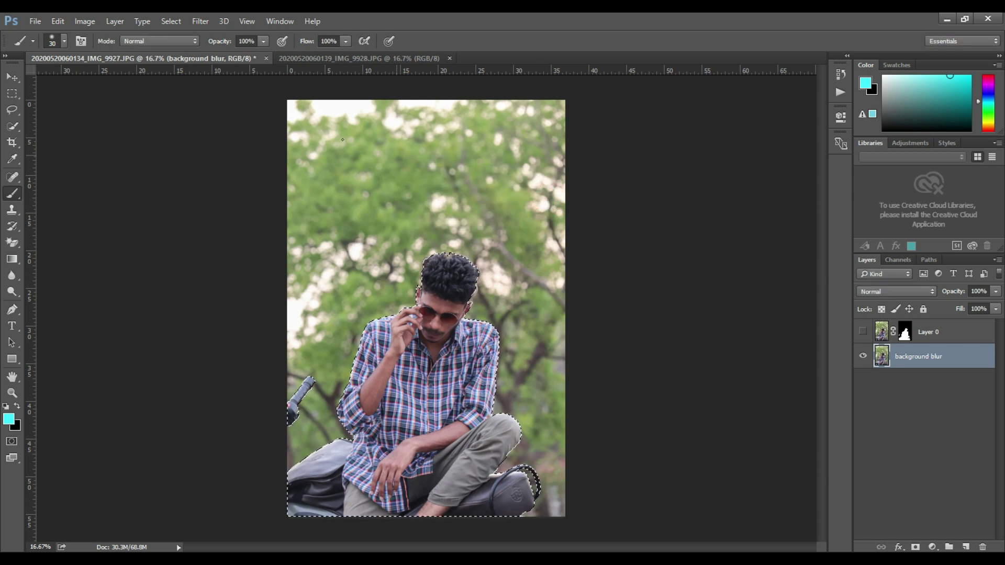
Step: Fill the selected subject area on the background blur layer with Content-Aware contents at 100% opacity and deselect
left_click(64, 21)
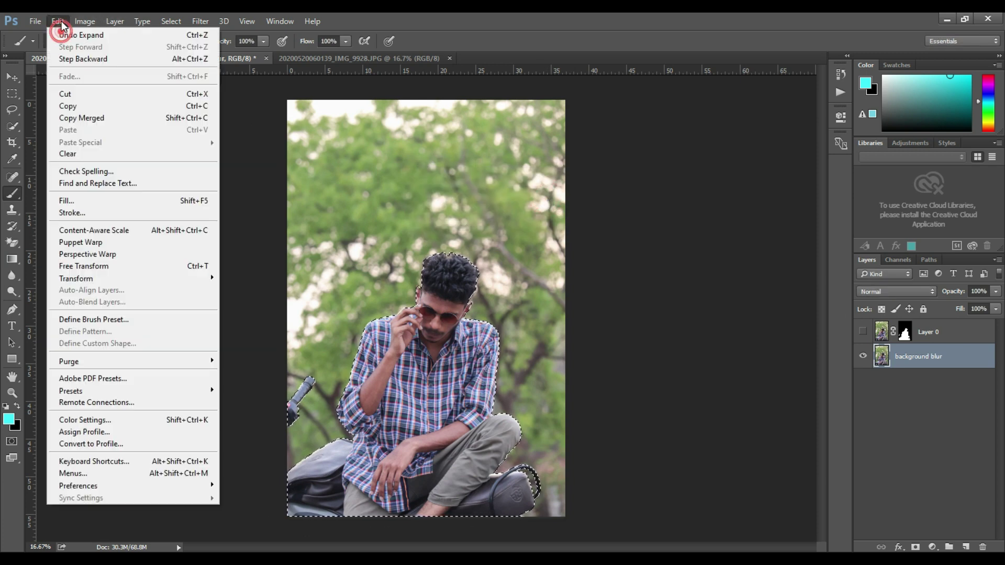
left_click(78, 205)
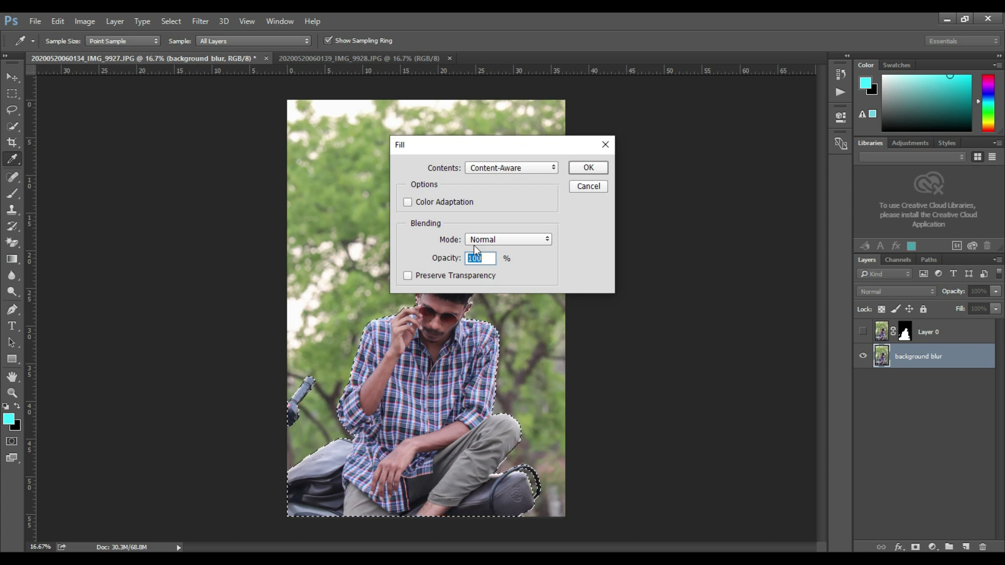
left_click(582, 169)
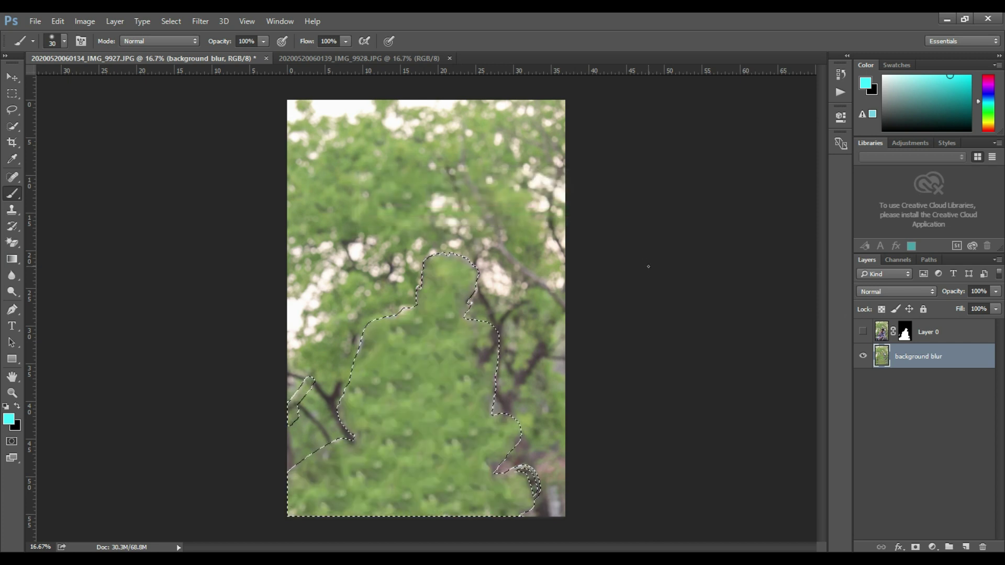
key("ctrl+d")
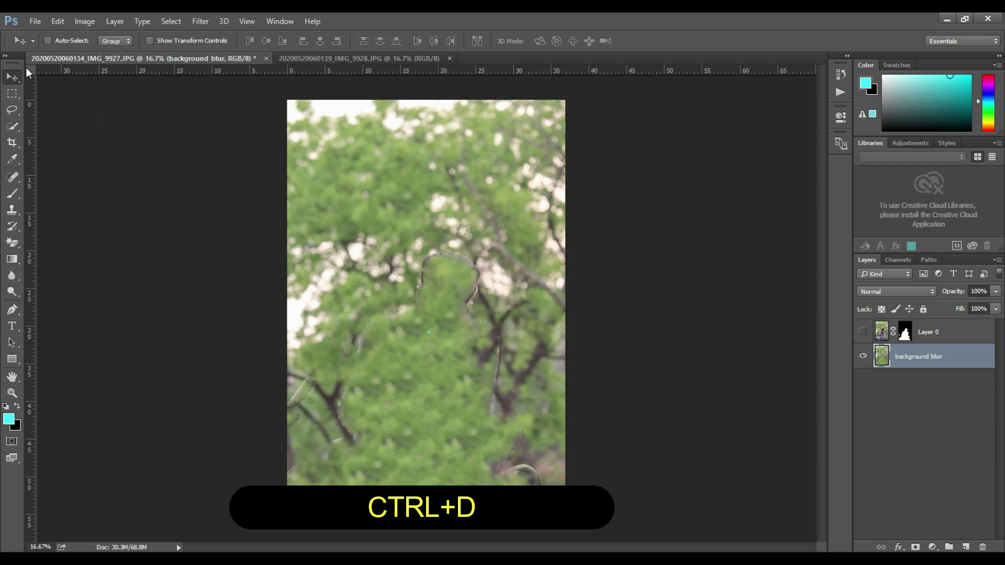
Step: Toggle Layer 0's visibility to compare it with the filled background, leaving Layer 0 shown
left_click(863, 332)
left_click(864, 333)
left_click(865, 335)
left_click(866, 335)
left_click(865, 335)
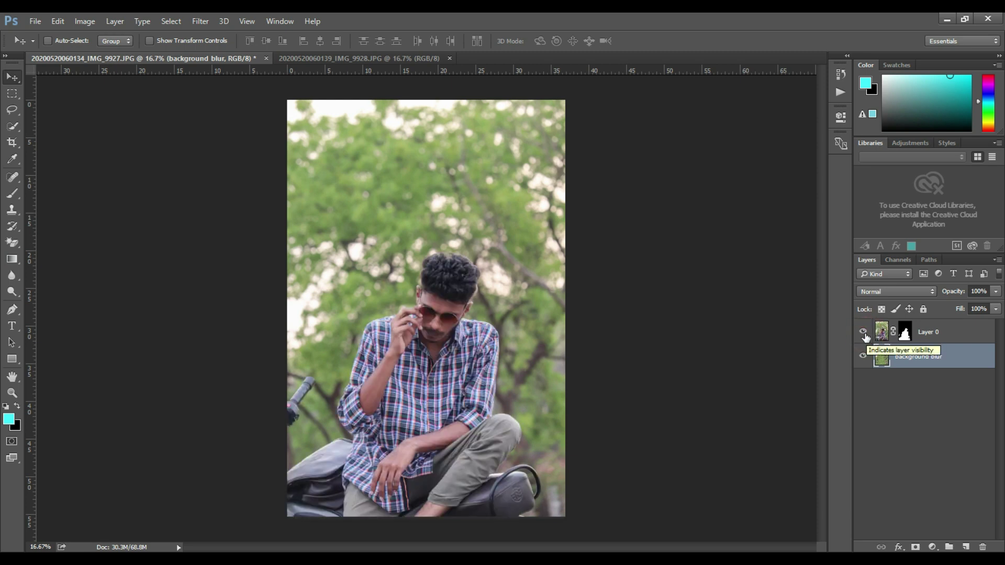
Step: Convert the background blur layer to a smart object and start a Tilt-Shift blur on it
right_click(921, 356)
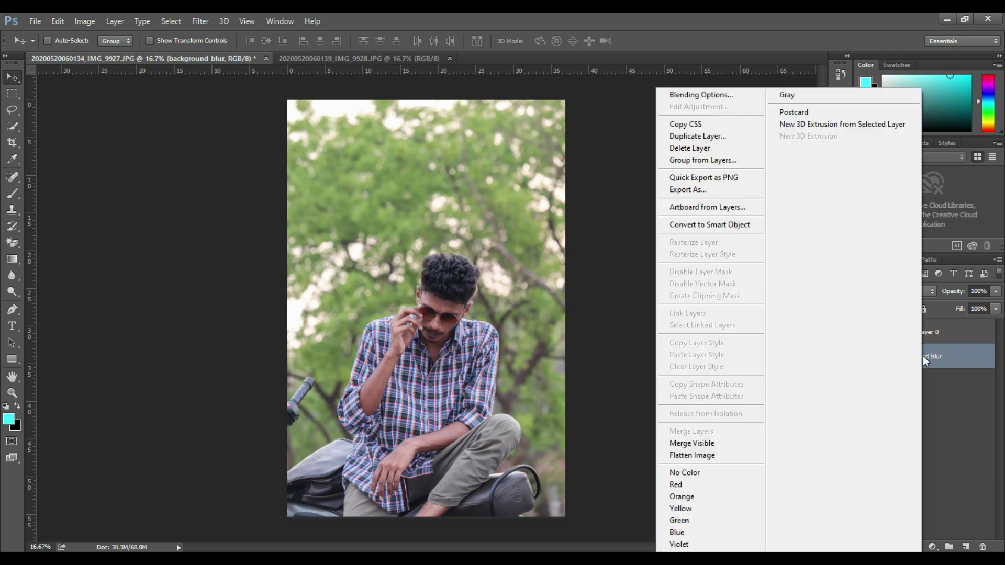
left_click(718, 226)
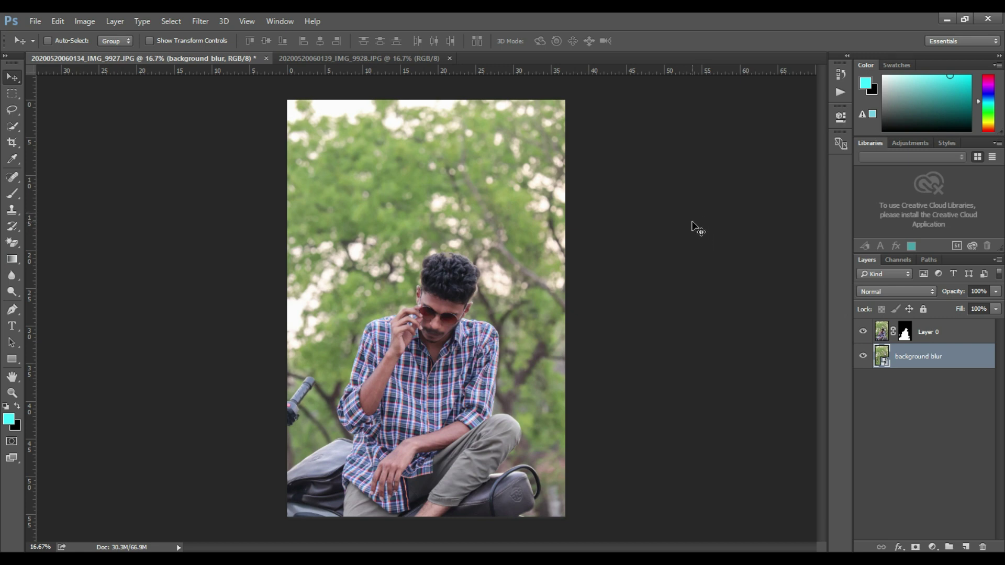
left_click(216, 17)
left_click(204, 25)
left_click(194, 20)
mouse_move(364, 171)
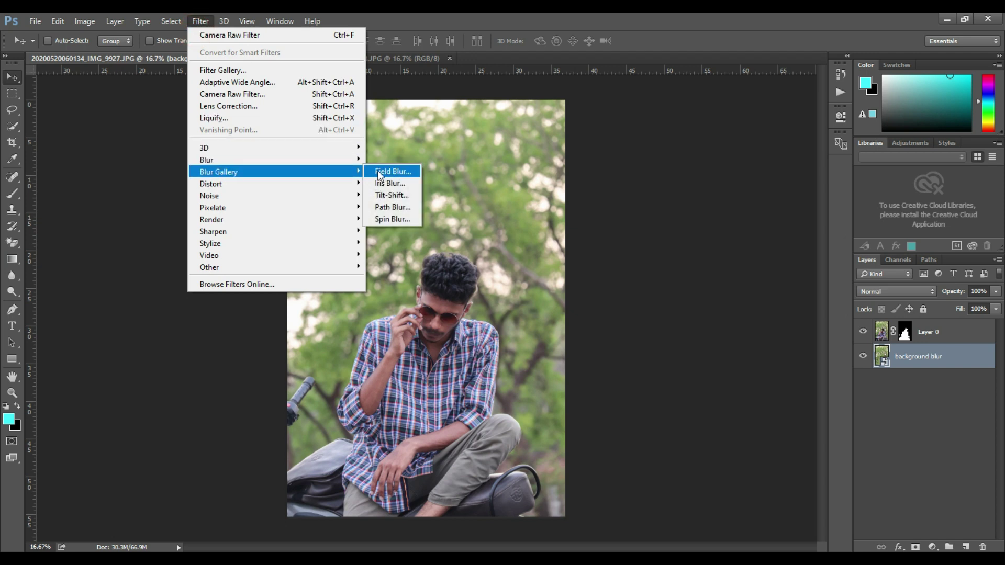
left_click(387, 193)
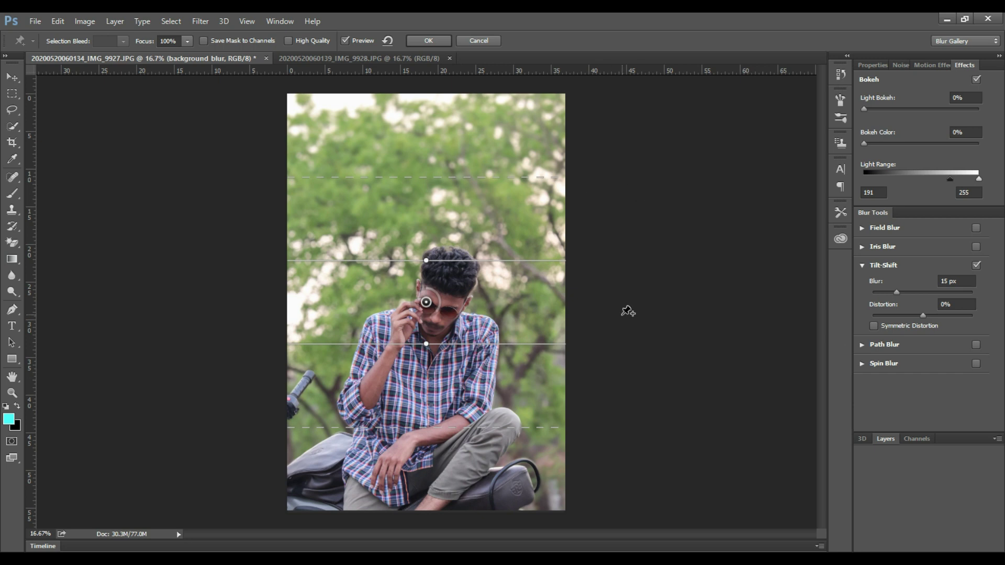
Step: Shift the Tilt-Shift focus lines down to the photo's lower edge and stretch the transition line above its upper edge
left_click_drag(449, 262, 447, 302)
left_click_drag(448, 341, 464, 546)
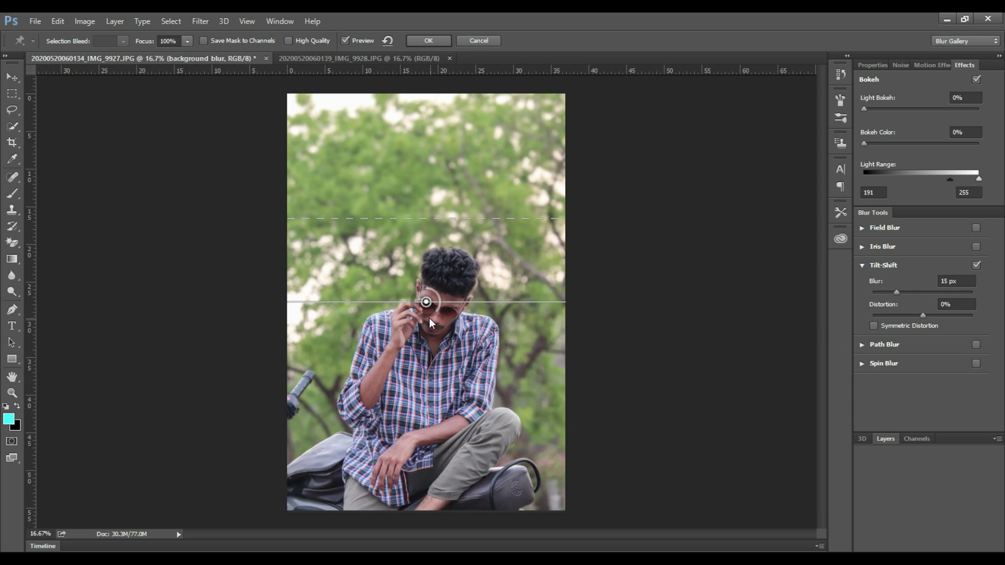
left_click_drag(428, 305, 427, 341)
left_click_drag(447, 220, 463, 456)
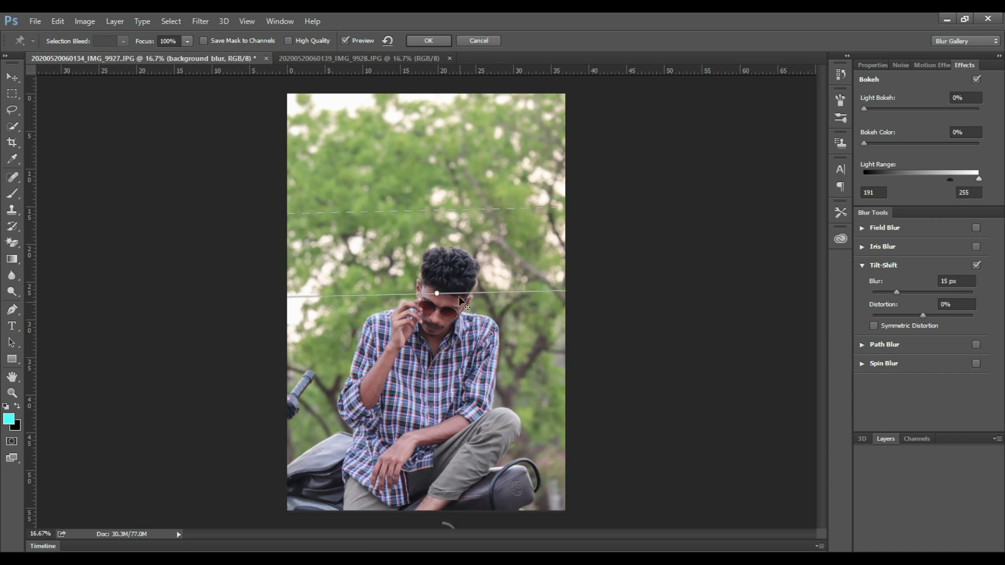
left_click_drag(460, 292, 466, 78)
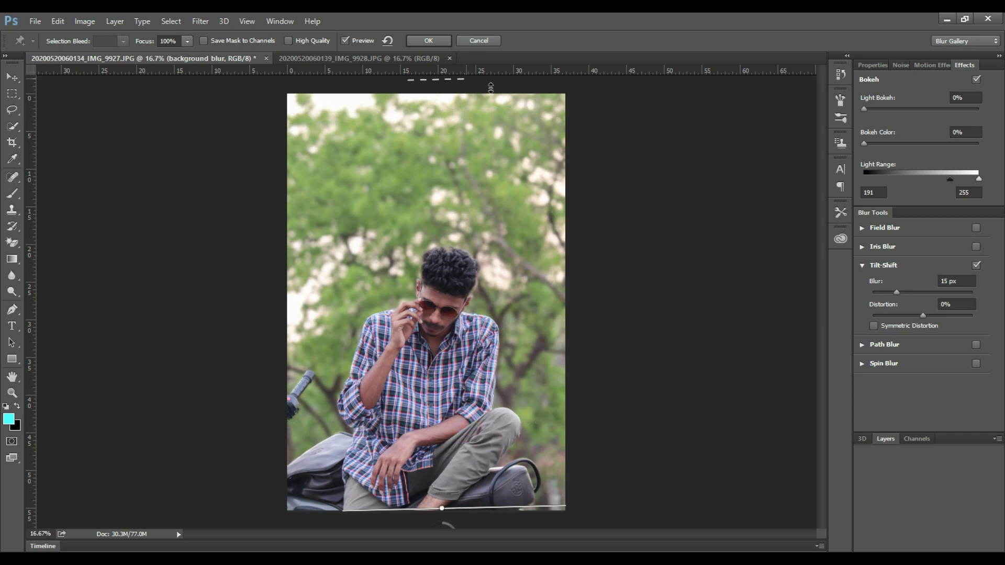
Step: Set the Tilt-Shift blur to 50 px and pull the dashed transition line down to the photo's lower edge
mouse_move(913, 291)
left_mouse_down()
mouse_move(922, 298)
mouse_move(915, 294)
left_mouse_up()
left_click(525, 272)
left_click_drag(524, 291, 524, 312)
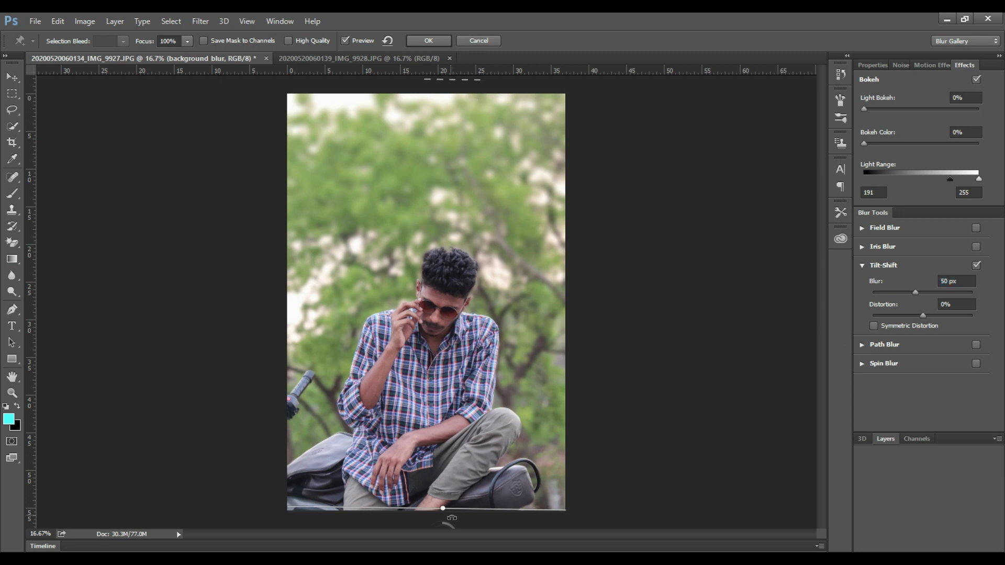
left_click_drag(465, 519, 465, 538)
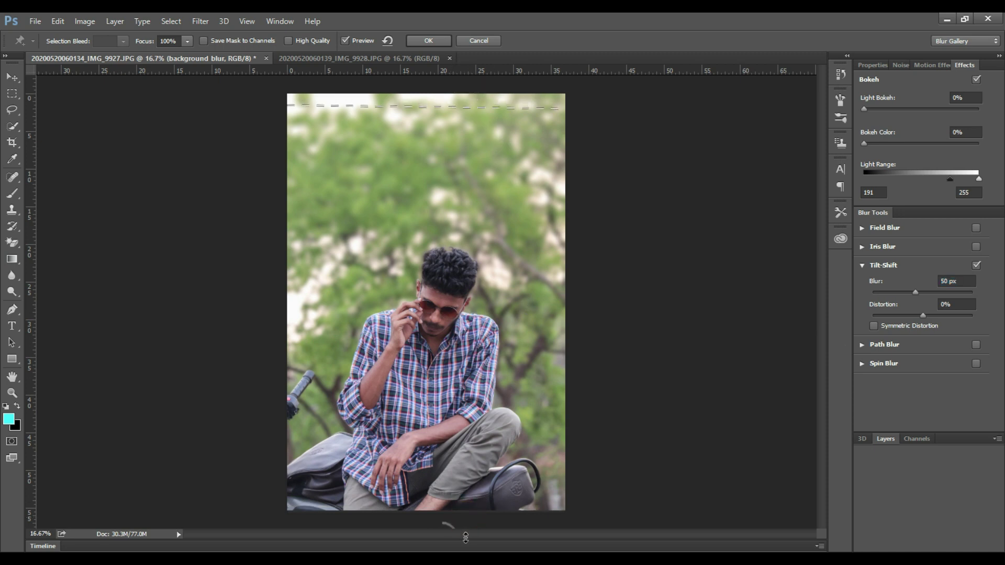
left_click_drag(441, 137, 466, 514)
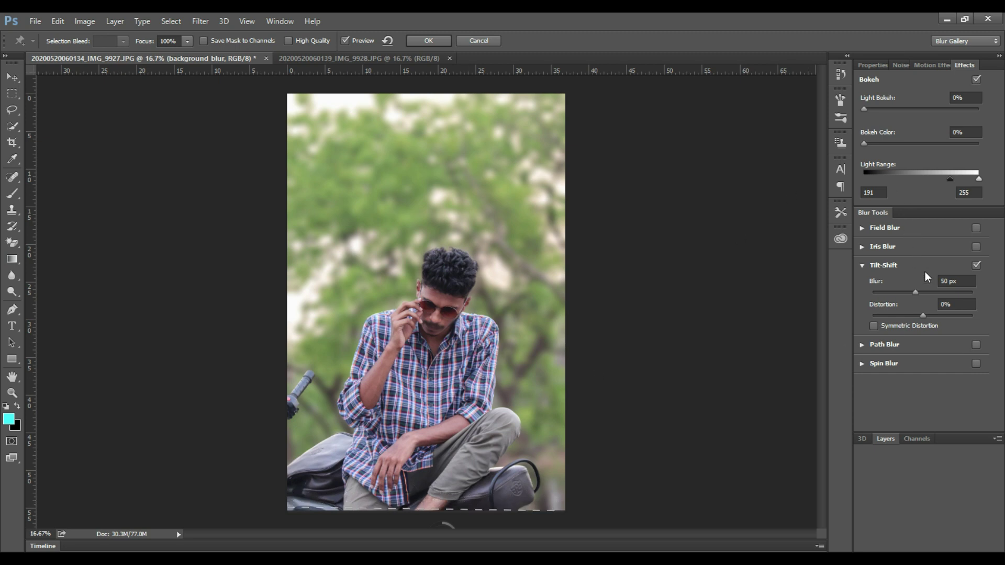
Step: Raise the Tilt-Shift blur to 130 px, set the distortion to 21% and apply the filter
mouse_move(948, 315)
left_mouse_down()
mouse_move(917, 292)
mouse_move(930, 293)
mouse_move(933, 316)
left_mouse_up()
left_click(923, 316)
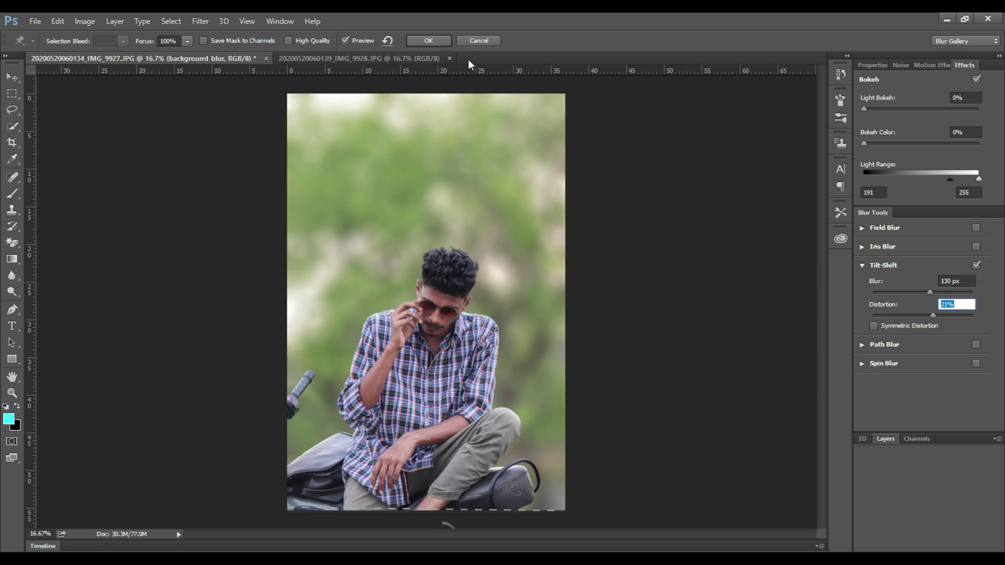
left_click(443, 40)
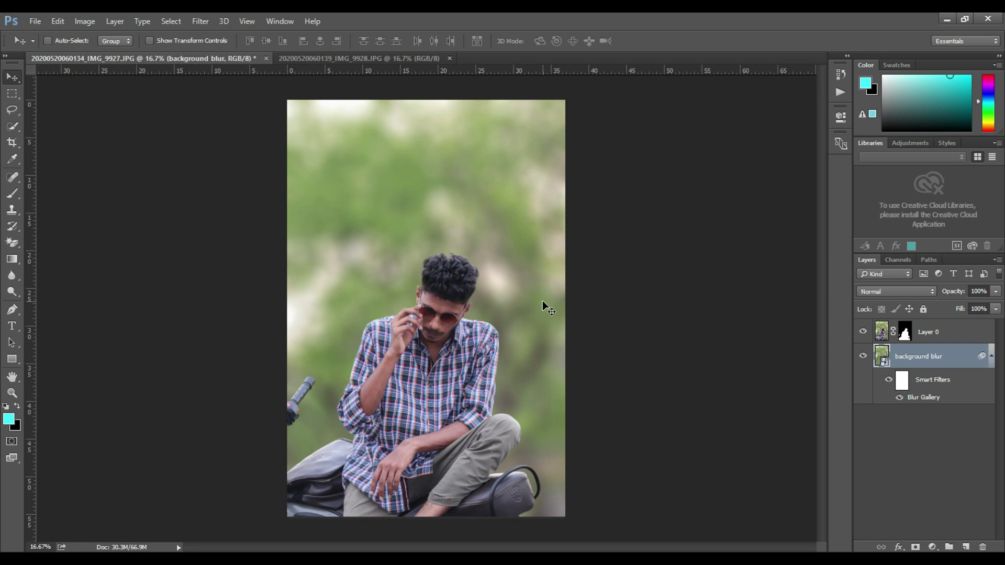
Step: Merge Layer 0 and the background blur layer into a single layer
left_click(935, 338)
left_click(882, 331)
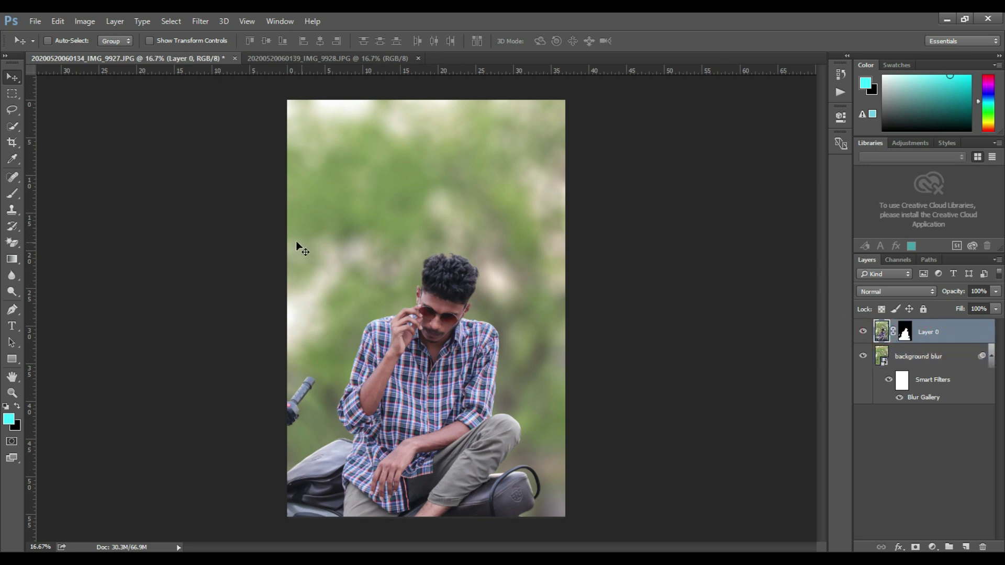
left_click(12, 210)
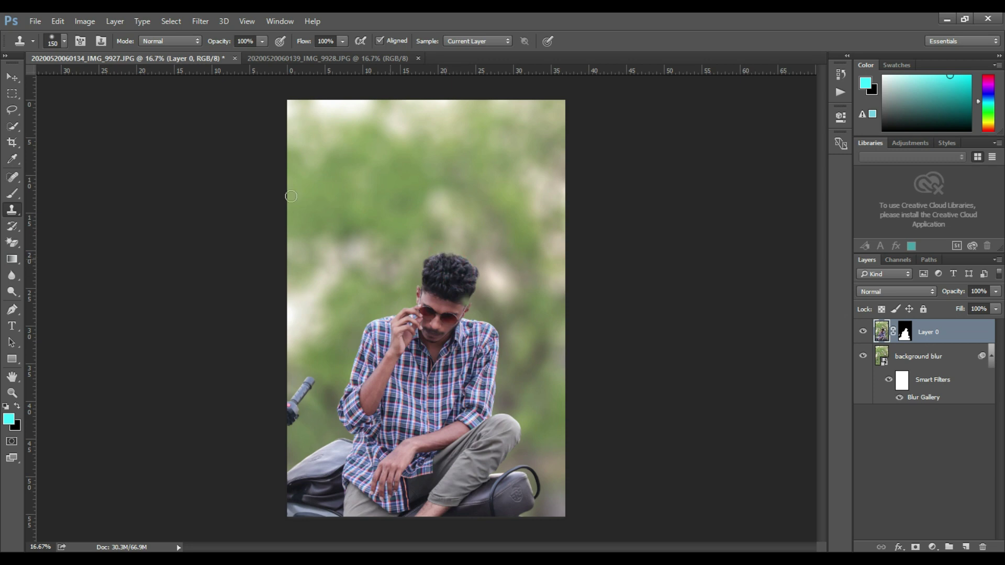
left_click(12, 77)
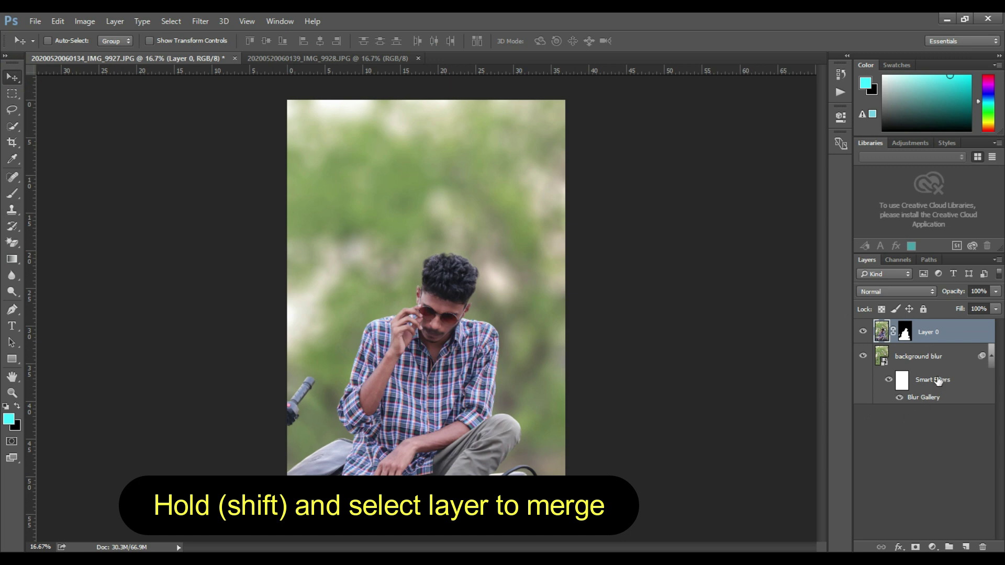
left_click(931, 356, "shift")
right_click(932, 355)
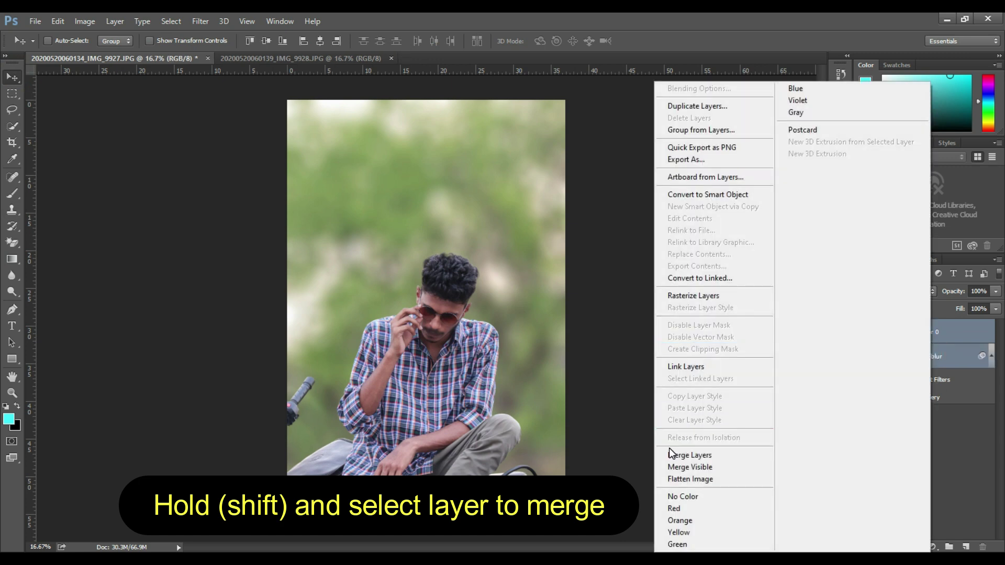
left_click(669, 454)
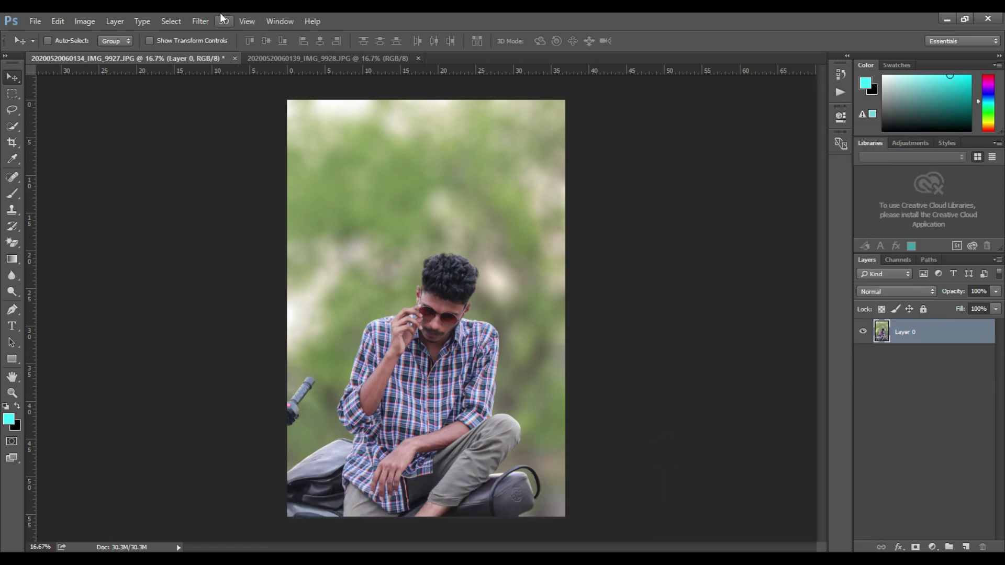
Step: Open the Camera Raw filter and set Exposure +0.05, Clarity +49, Shadows +47 and Highlights -66
left_click(200, 20)
left_click(244, 97)
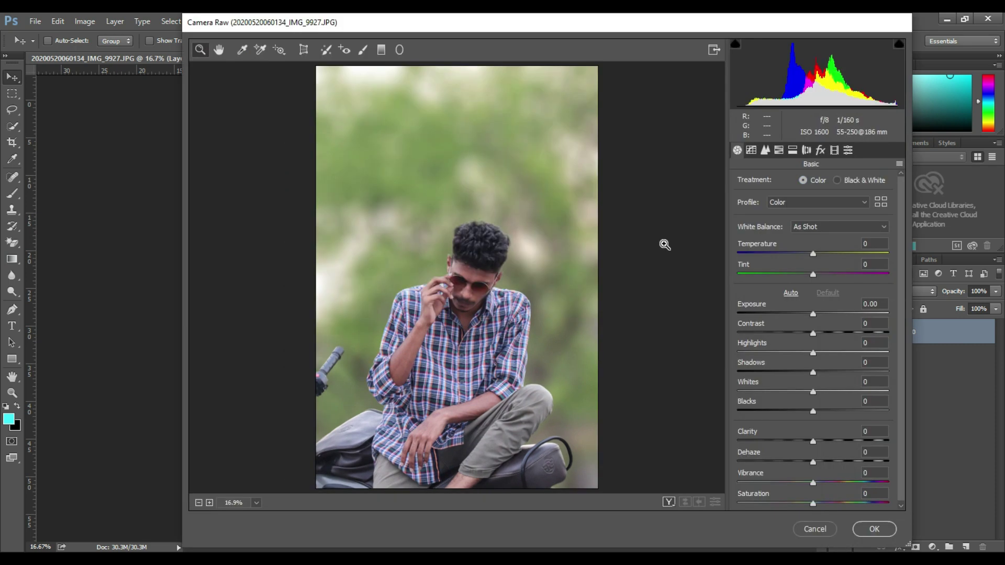
left_click(813, 314)
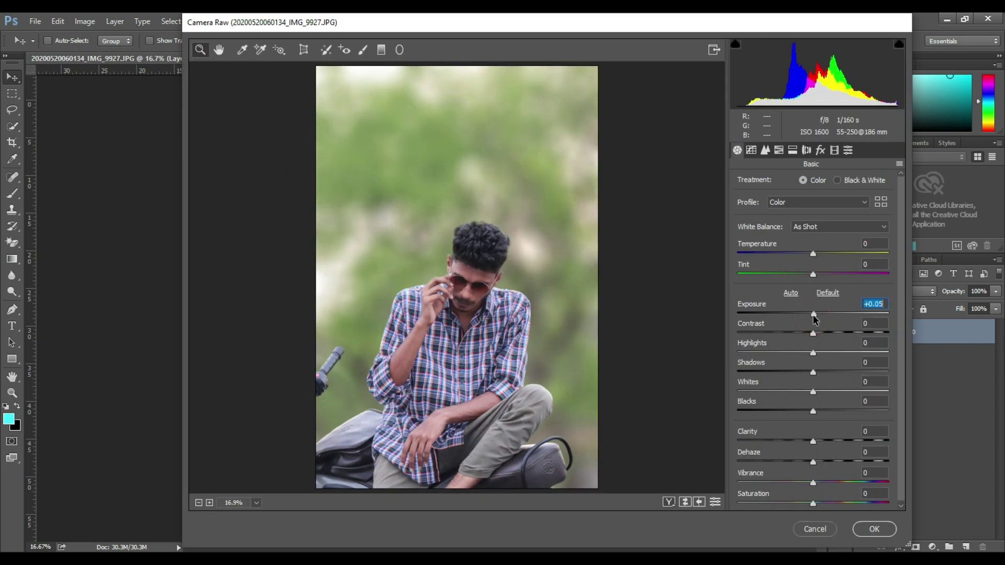
left_click(850, 441)
left_click(847, 372)
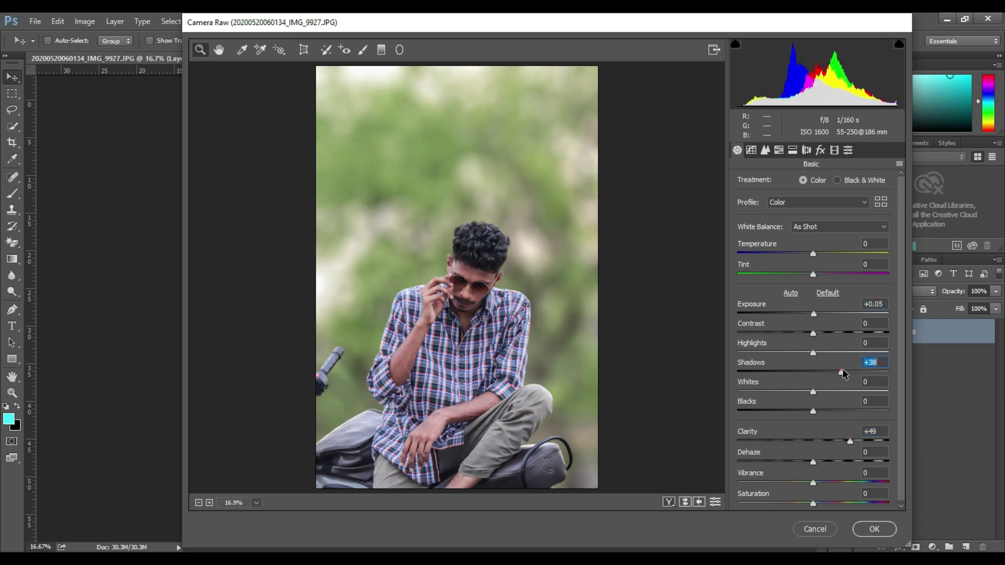
left_click(764, 353)
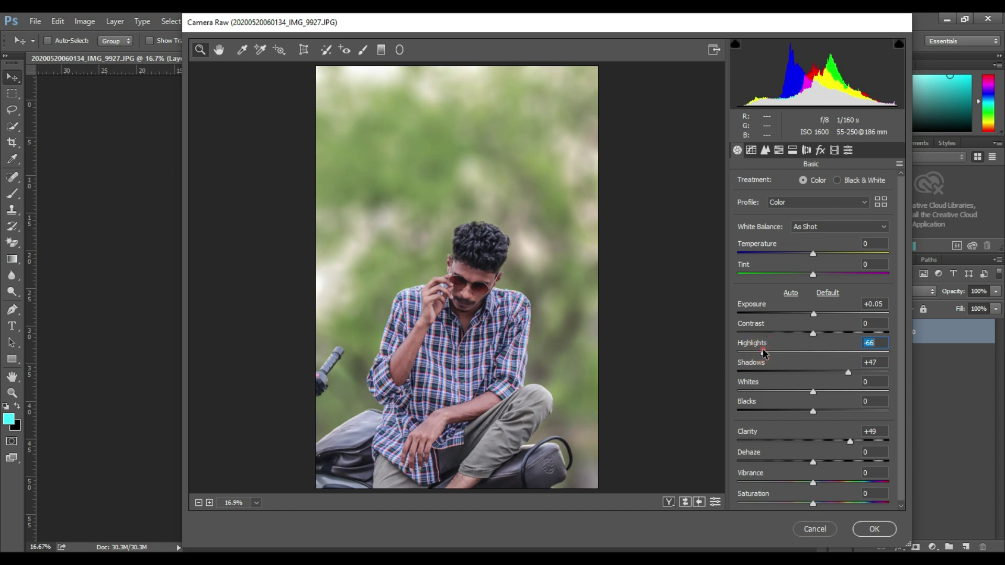
Step: Set Whites to +24, Blacks to +3, Clarity to +28 and Temperature to +3 in the basic adjustments
left_click(845, 391)
left_click_drag(786, 410, 831, 392)
left_click(836, 441)
left_click_drag(836, 441, 834, 441)
left_click_drag(809, 258, 815, 258)
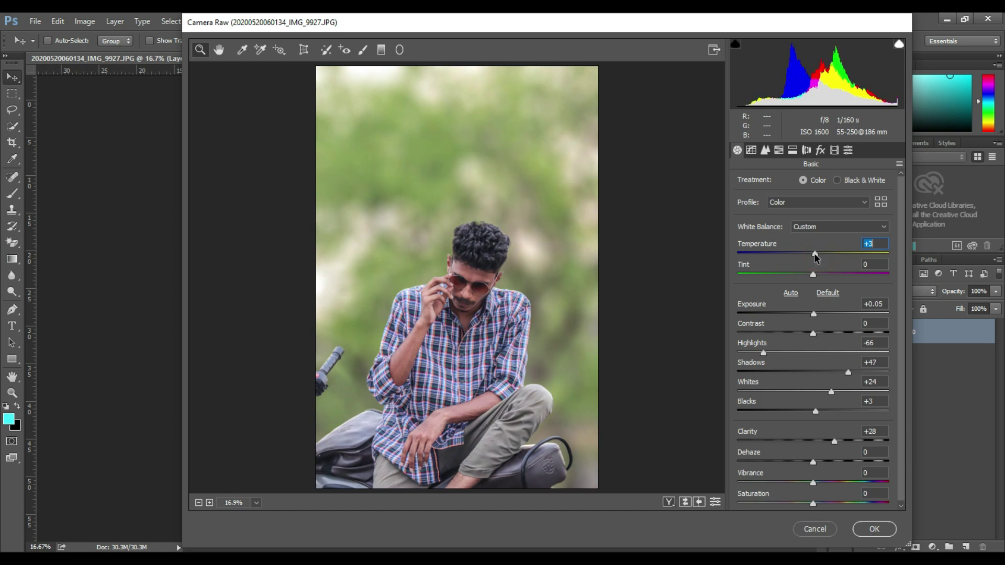
Step: Set the Split Toning highlights to hue 200 and saturation 10
left_click(765, 150)
left_click(774, 199)
left_click(779, 150)
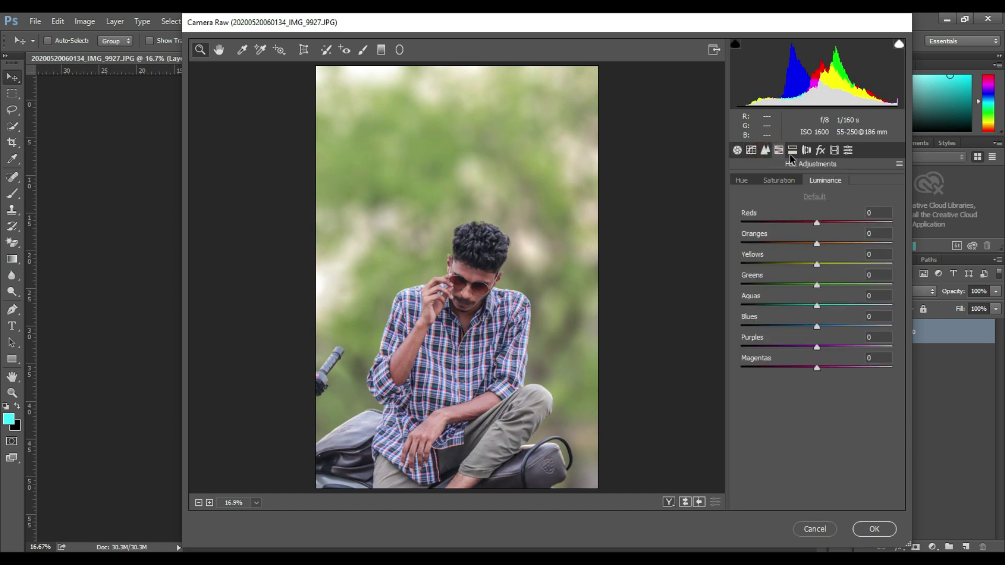
left_click(792, 150)
left_click_drag(819, 200, 824, 199)
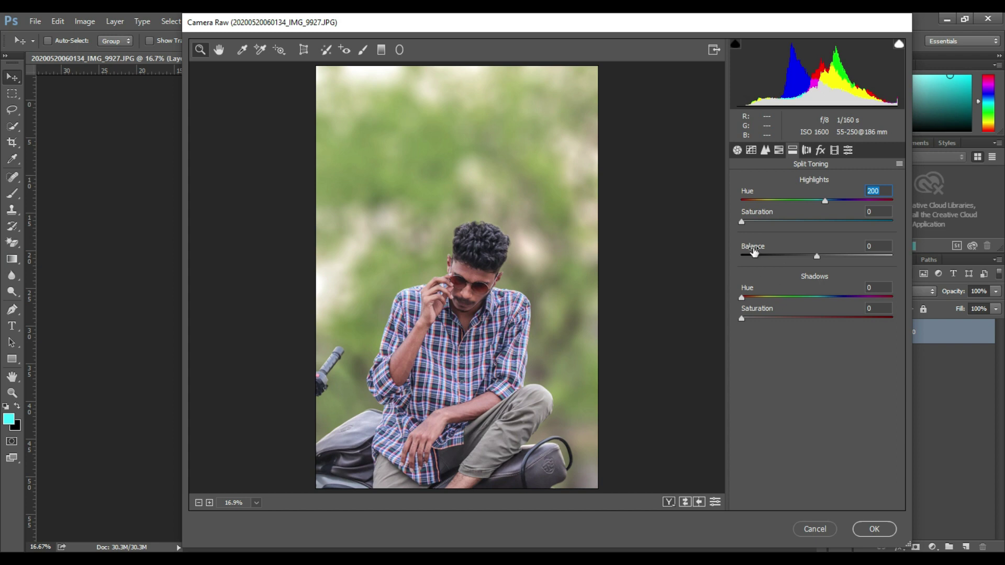
left_click(756, 222)
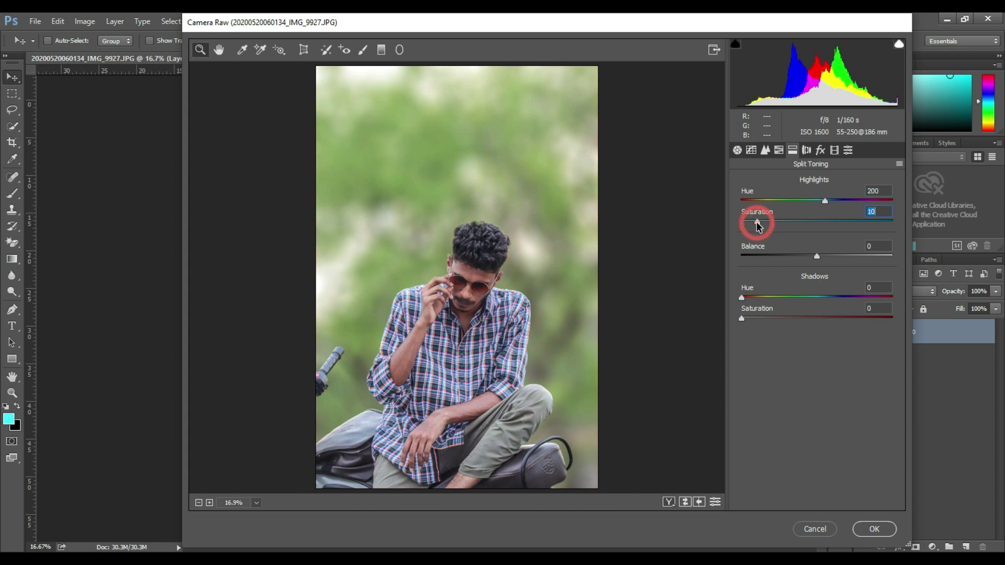
Step: Set the Split Toning shadows to hue 20 and saturation 10, with the balance at +8
mouse_move(742, 297)
left_mouse_down()
mouse_move(763, 318)
mouse_move(748, 298)
left_mouse_up()
left_click(753, 317)
left_click(758, 320)
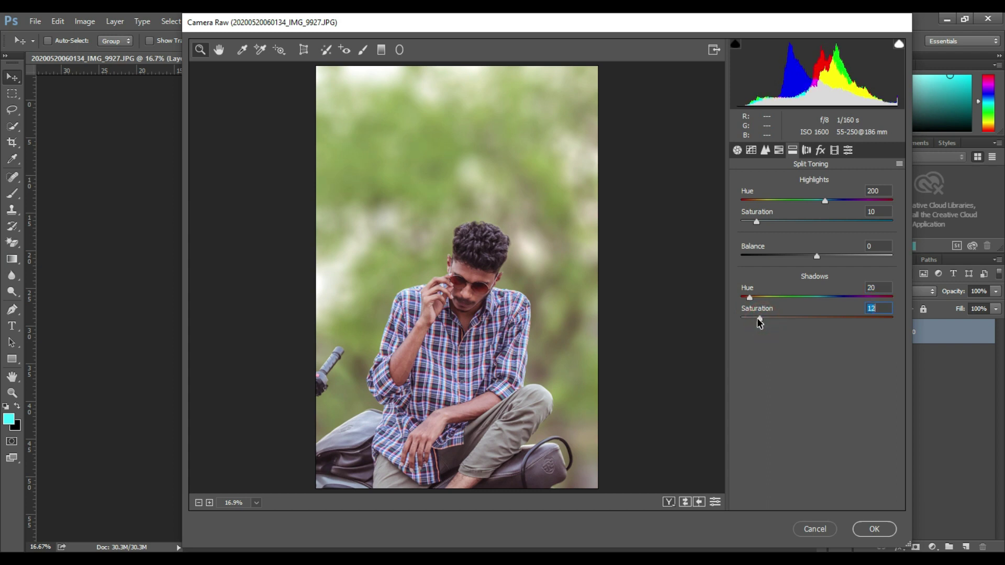
left_click(756, 318)
left_click_drag(790, 257, 824, 257)
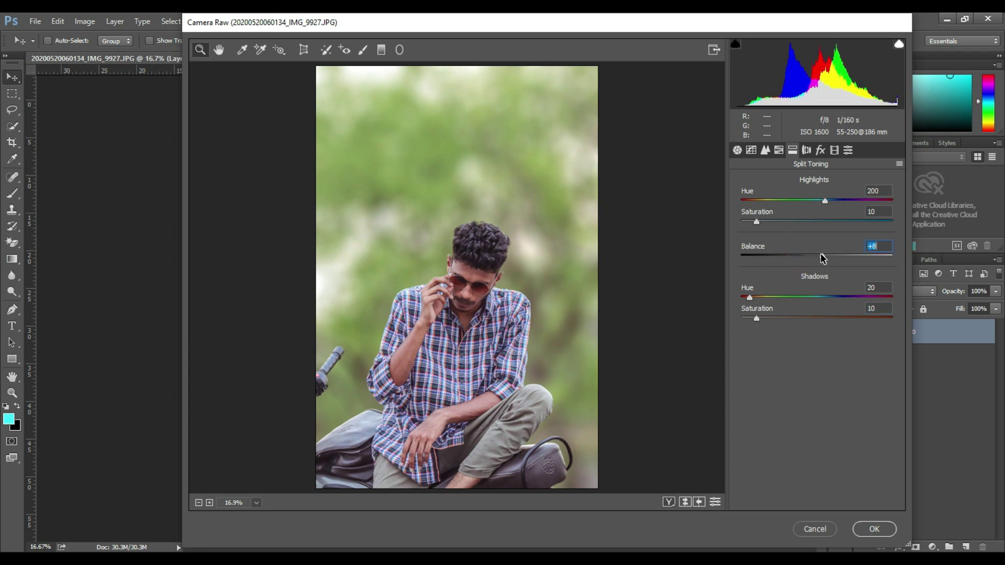
Step: Set the HSL luminance of Oranges to +32 and Reds to +29
left_click(777, 152)
left_click(839, 244)
left_click(838, 223)
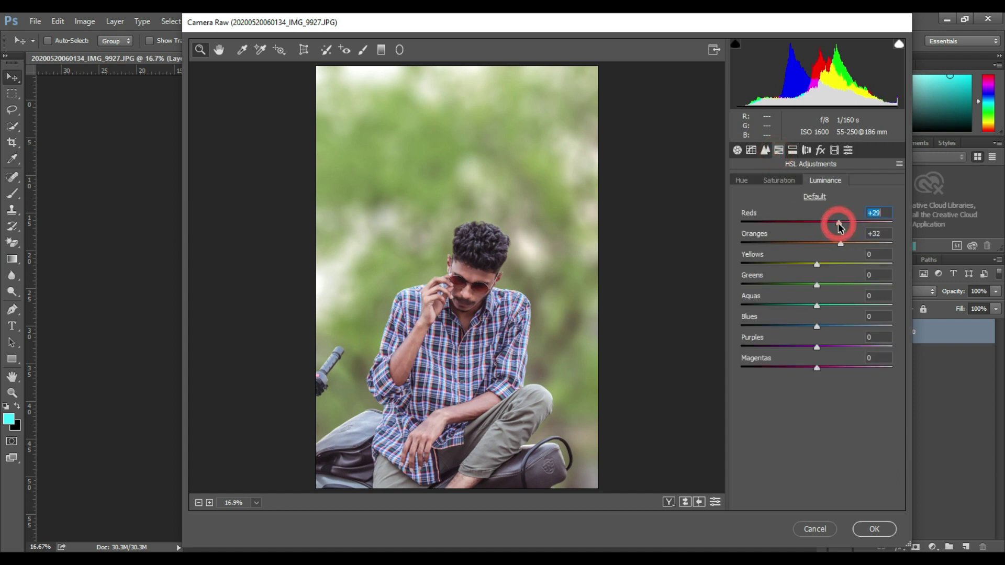
left_click(736, 151)
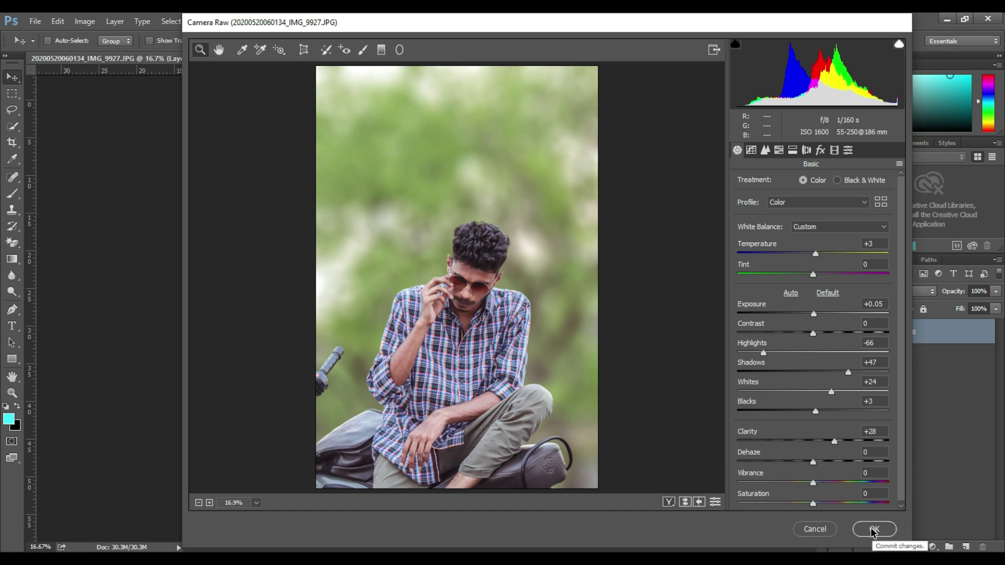
Step: Add RGB point curve anchors at inputs 64, 128 and 193, then set the black endpoint's output to 12 and the white endpoint's to 244
left_click(750, 151)
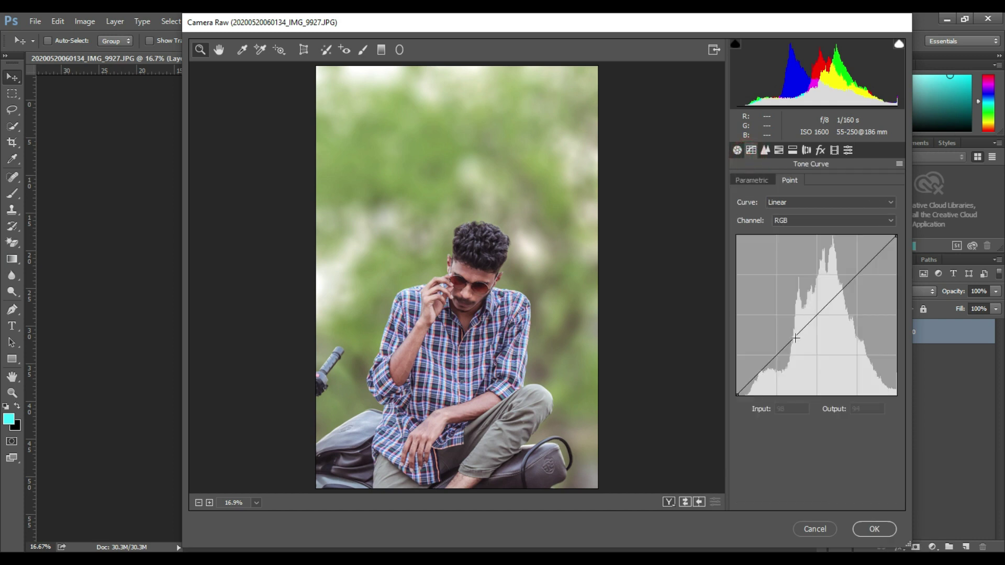
left_click(776, 357)
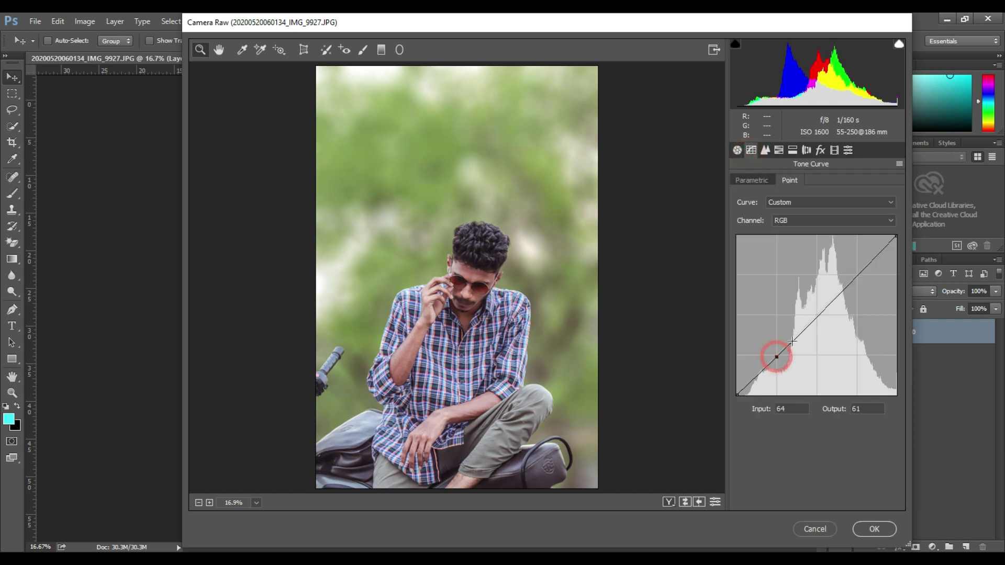
left_click(816, 314)
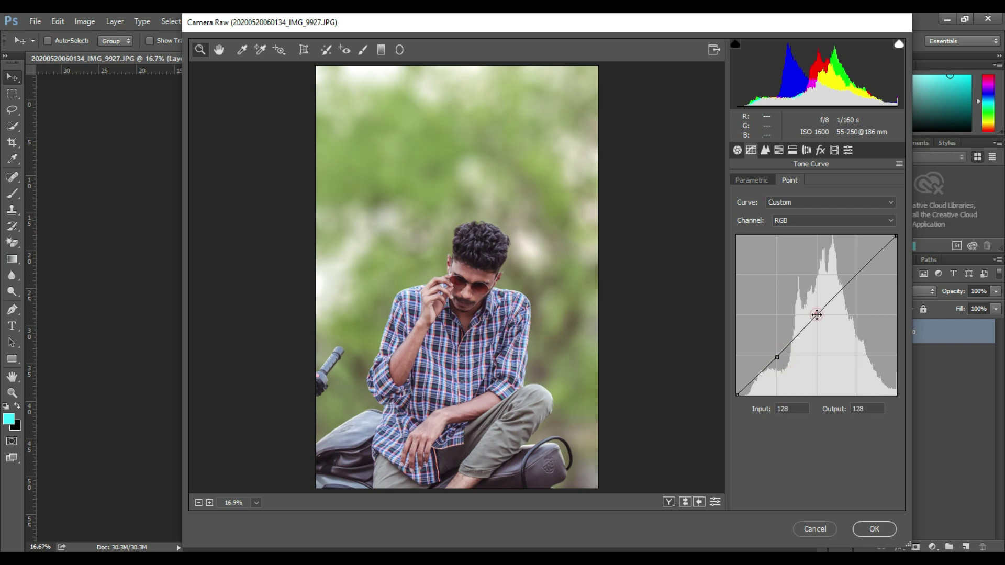
left_click(856, 272)
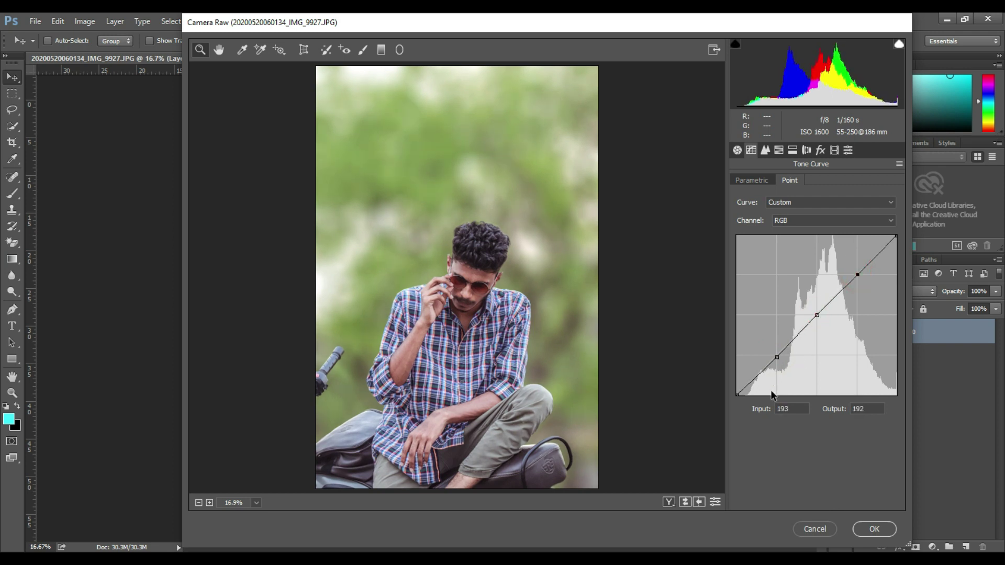
mouse_move(735, 392)
left_mouse_down()
mouse_move(734, 377)
mouse_move(734, 385)
left_mouse_up()
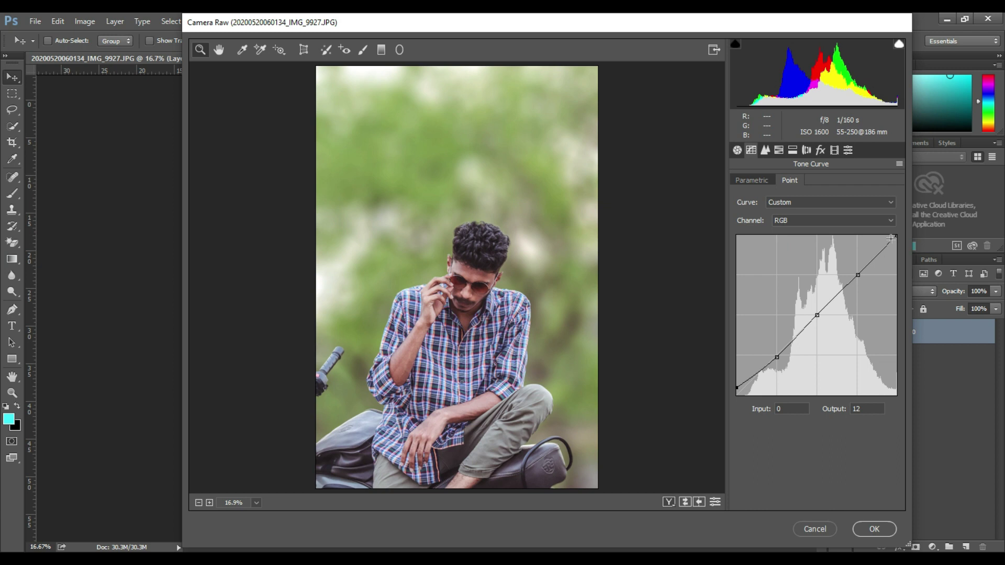
left_click_drag(894, 239, 896, 241)
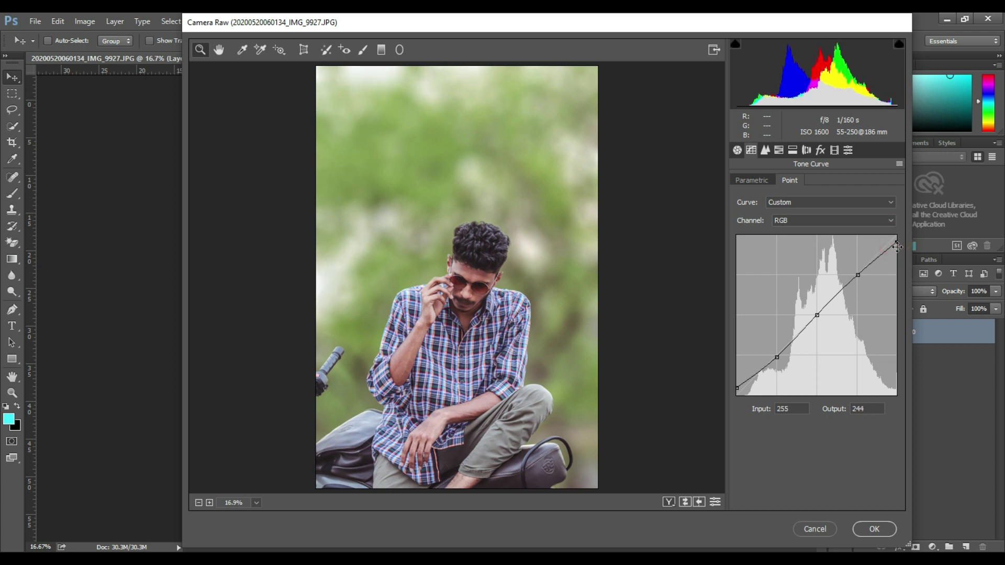
Step: Review the Split Toning and HSL settings and apply the Camera Raw adjustments to the merged layer
left_click(794, 152)
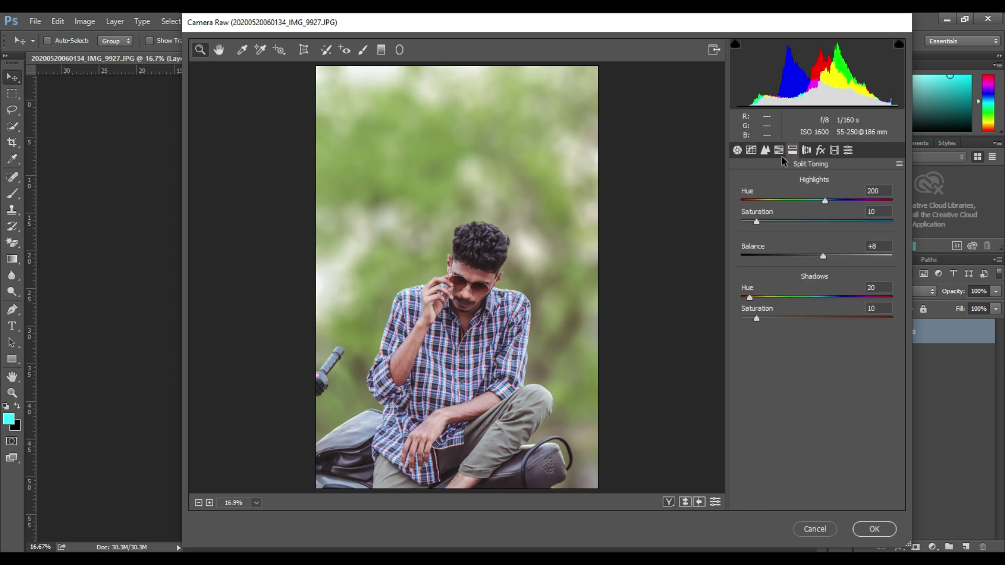
left_click(779, 150)
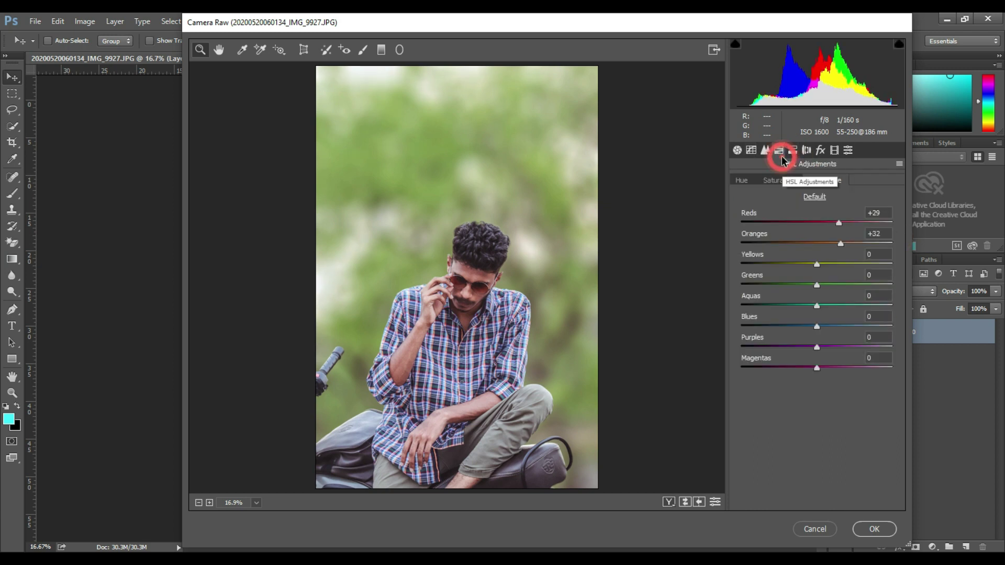
left_click(873, 529)
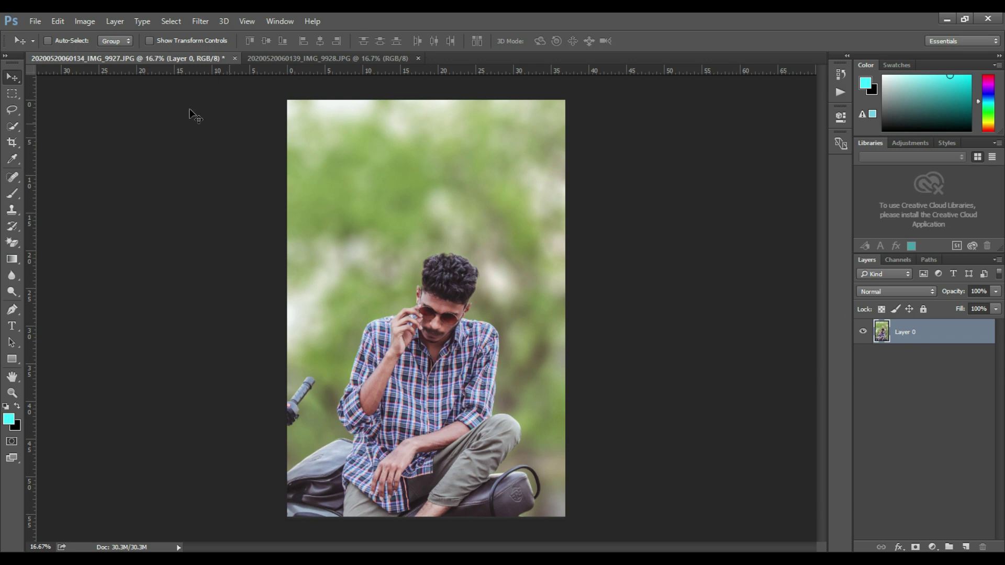
key("ctrl+plus")
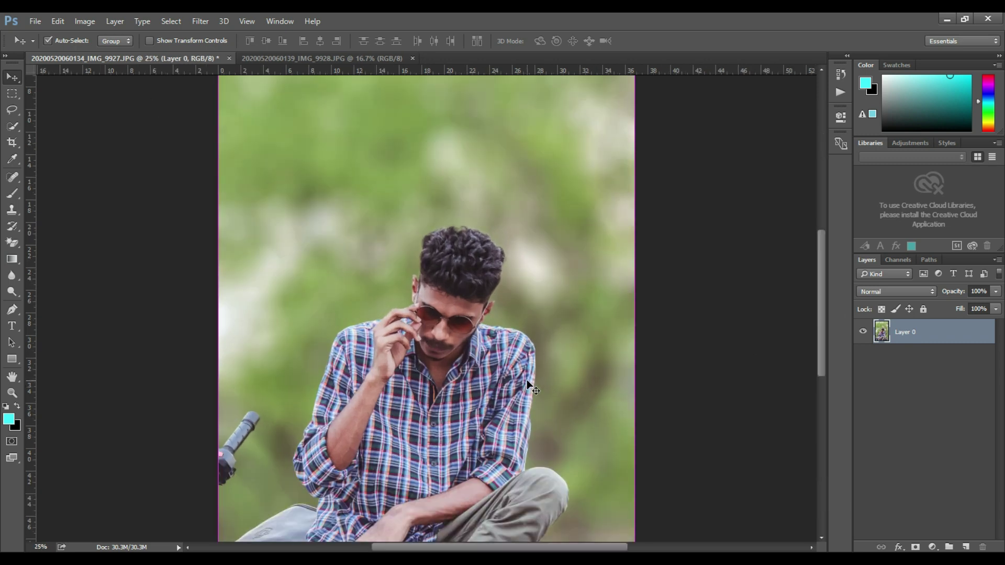
key("ctrl+plus")
key("ctrl+minus")
key("ctrl+minus")
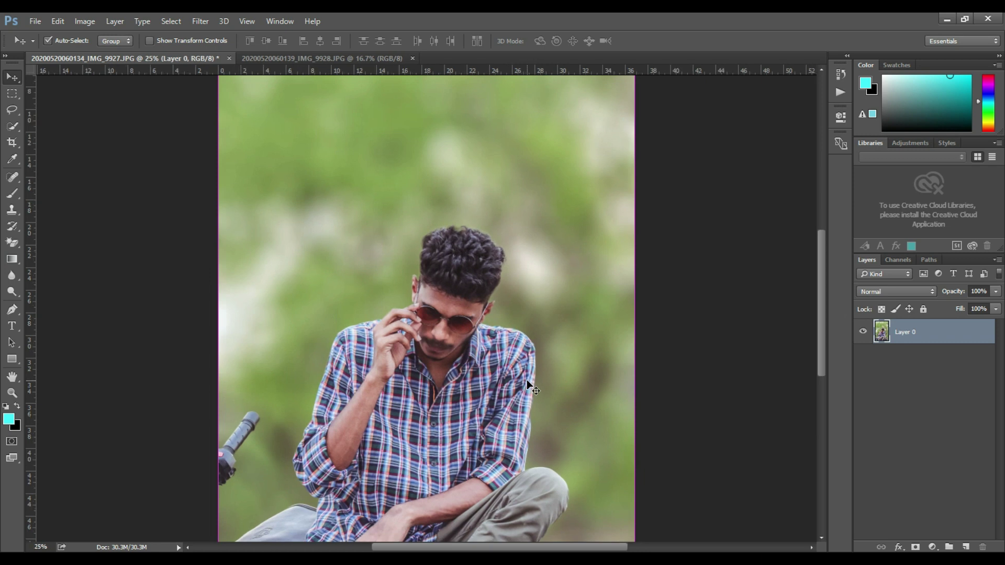